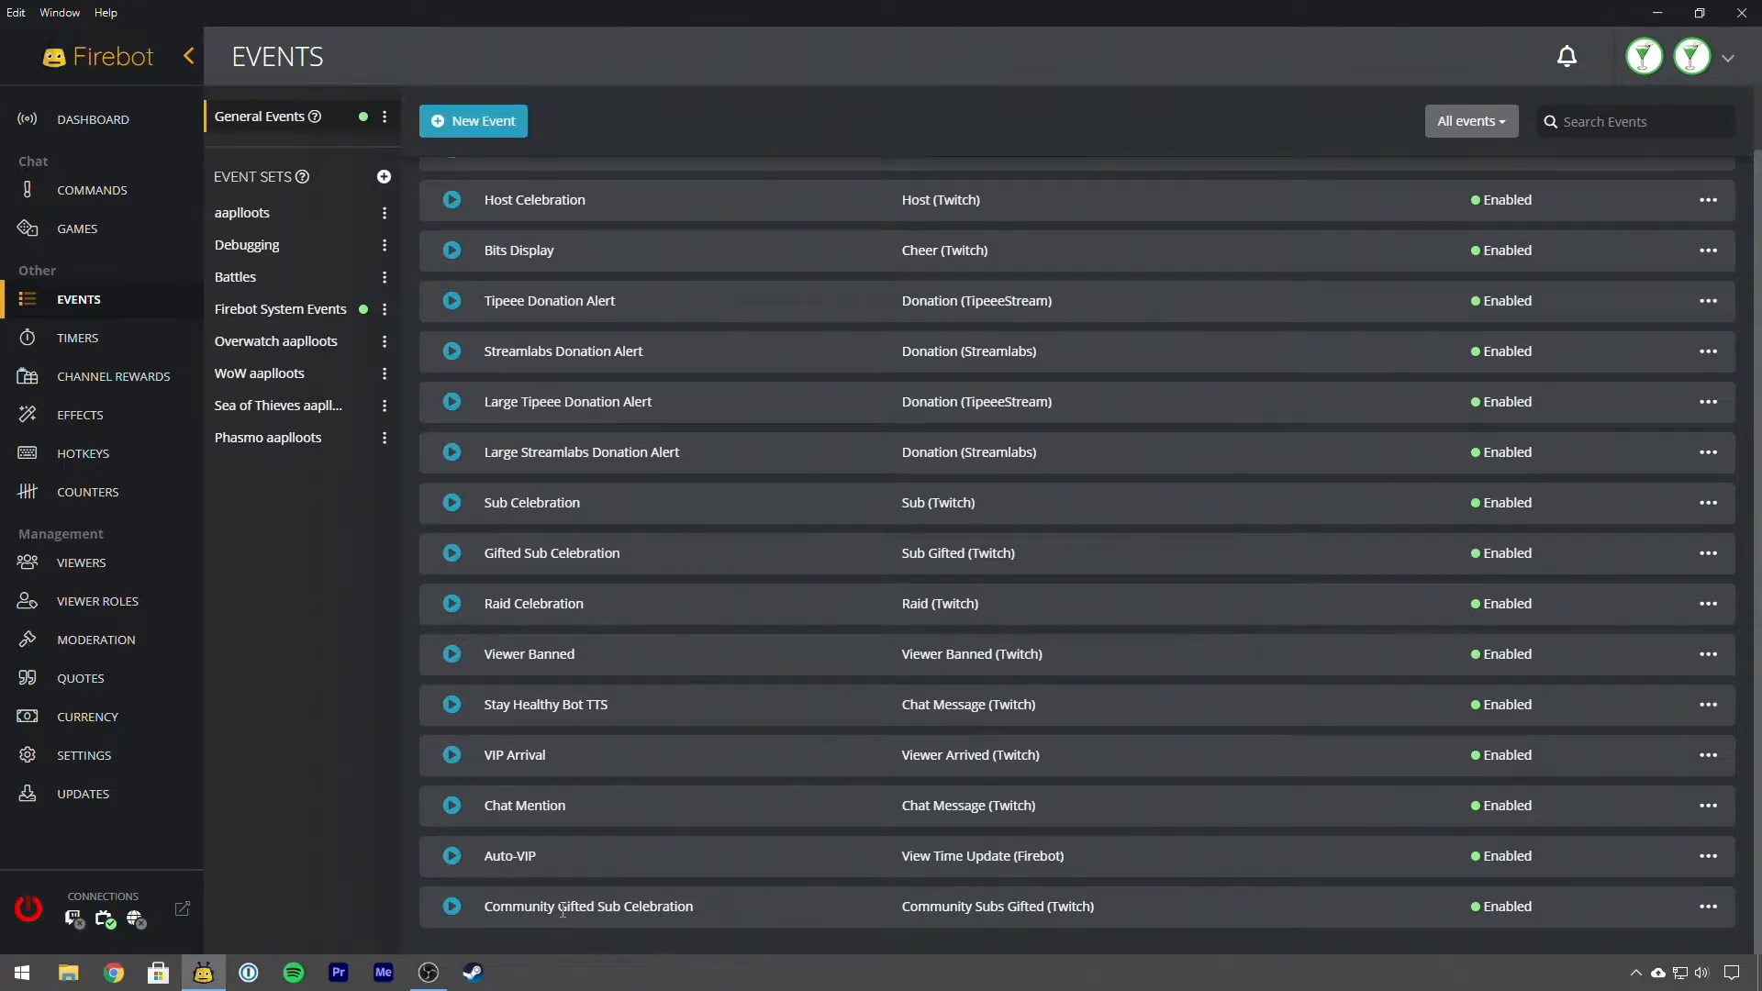
Open the Community Gifted Sub Celebration event and review the alert arguments of its Run Effect List effect.
right_click(1338, 916)
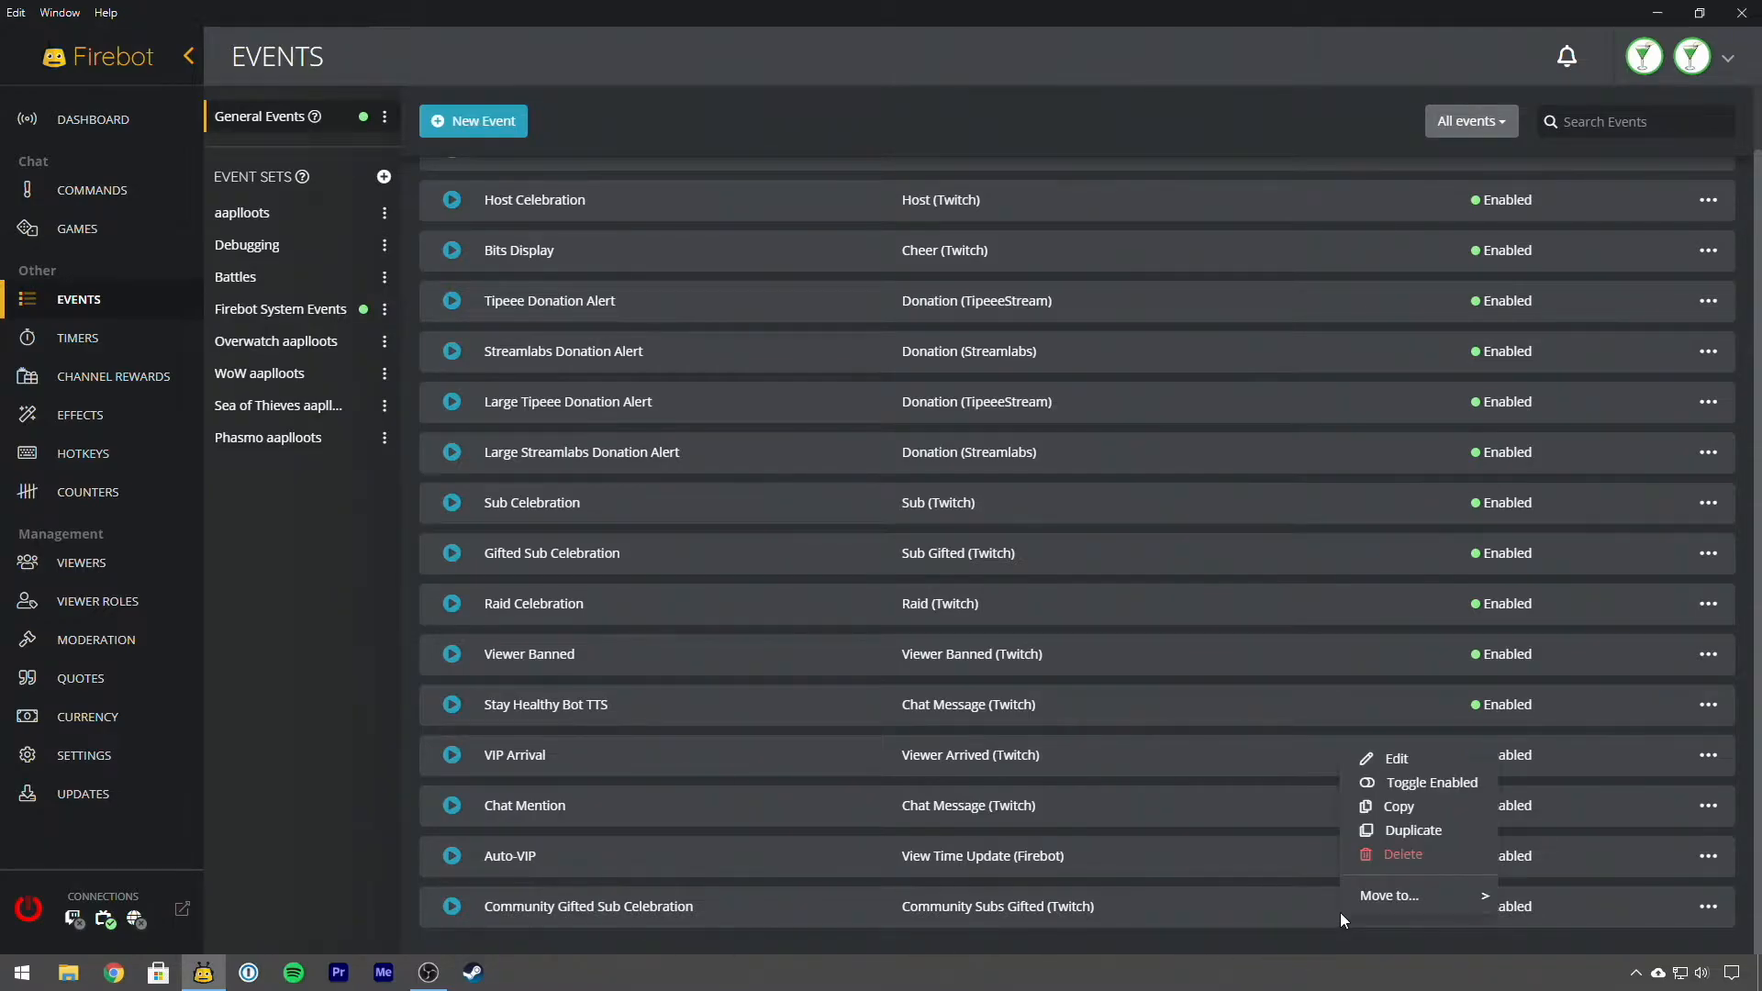
click(1386, 762)
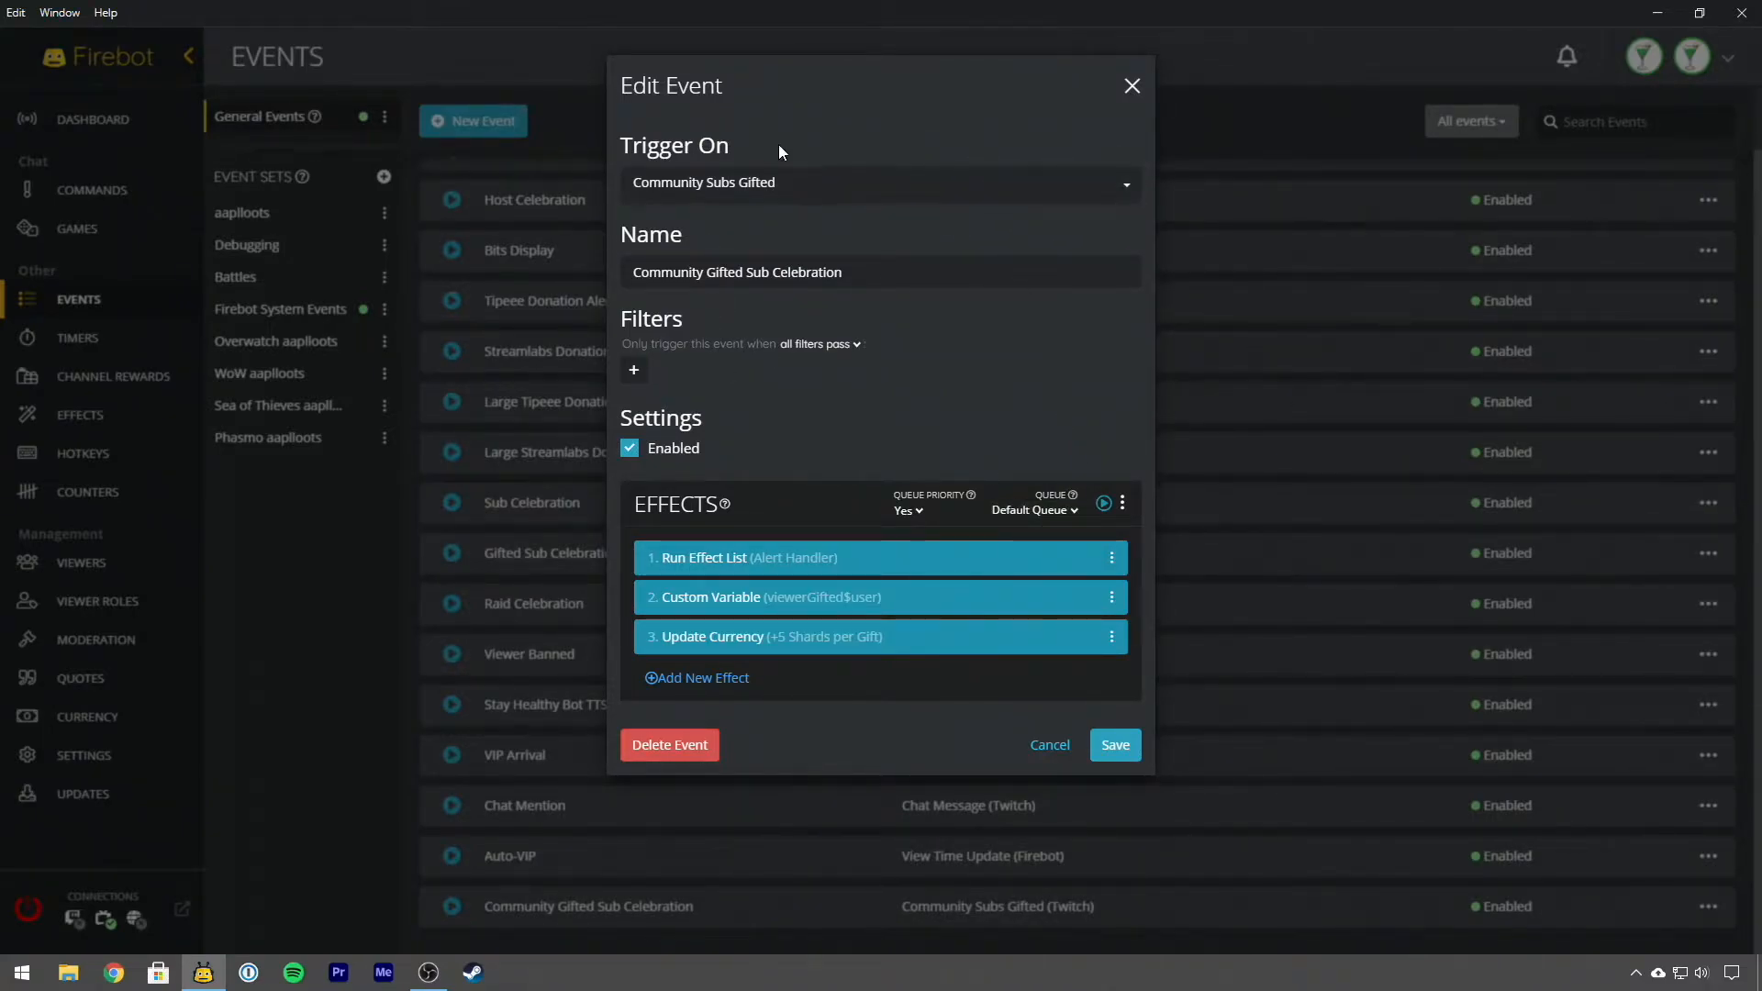
click(745, 566)
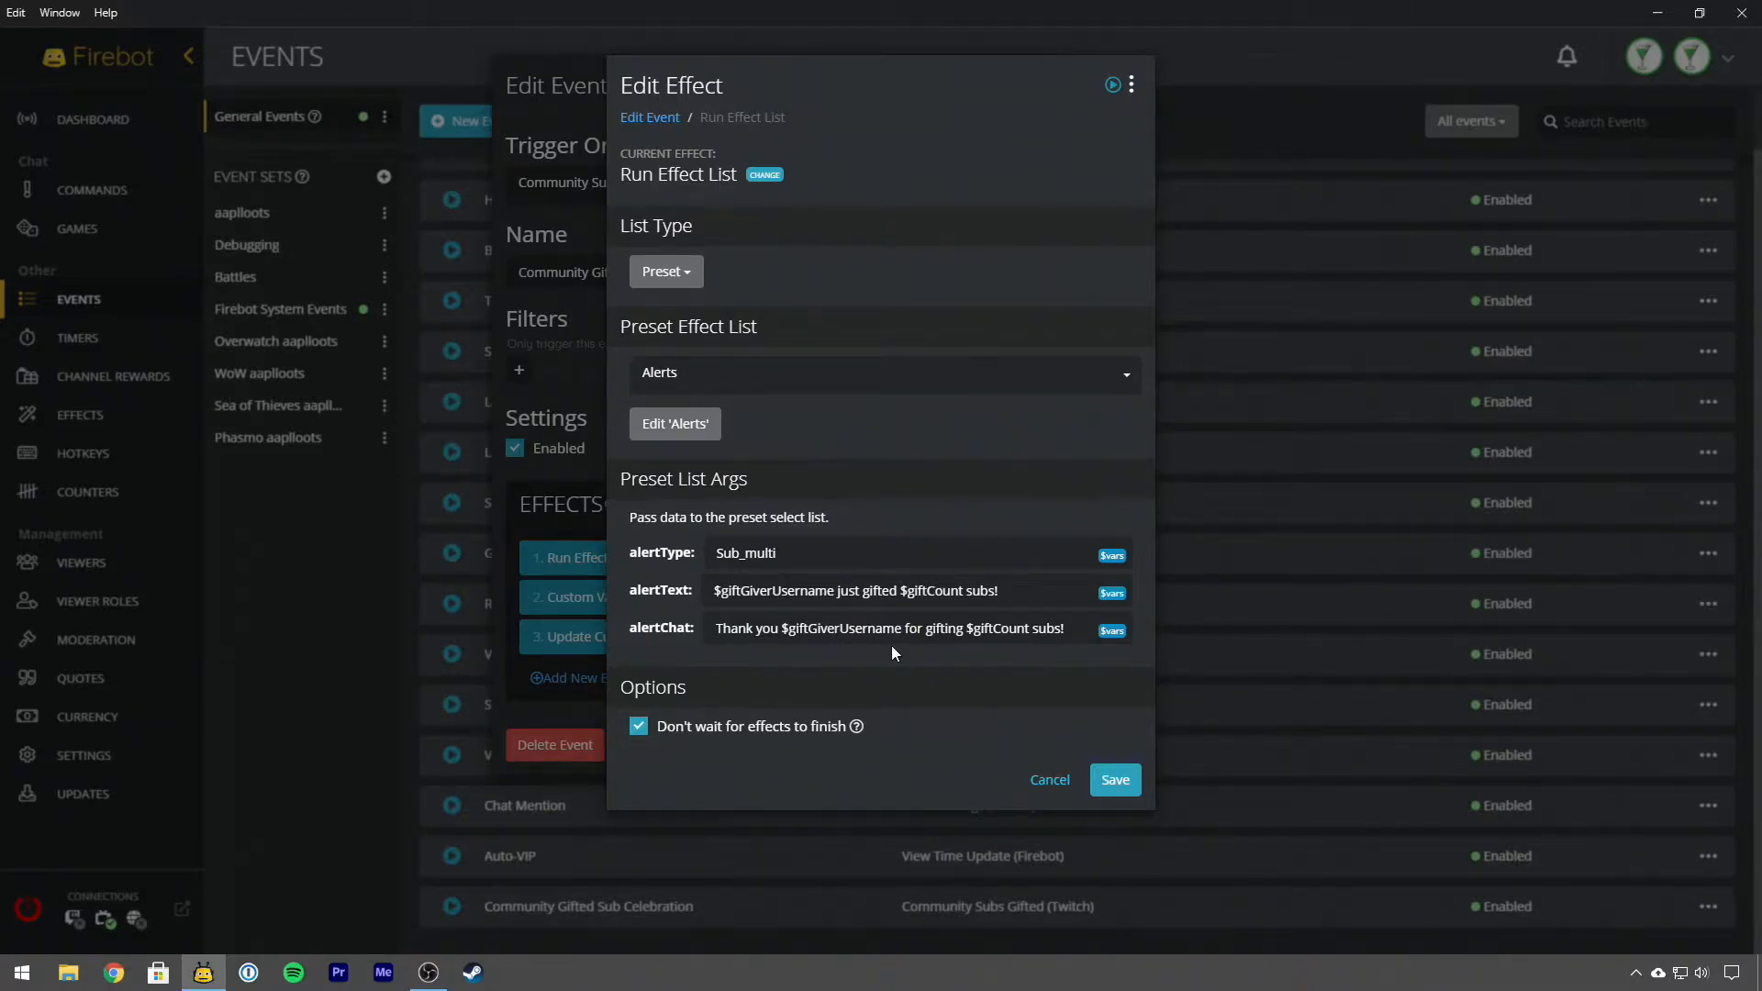
click(800, 591)
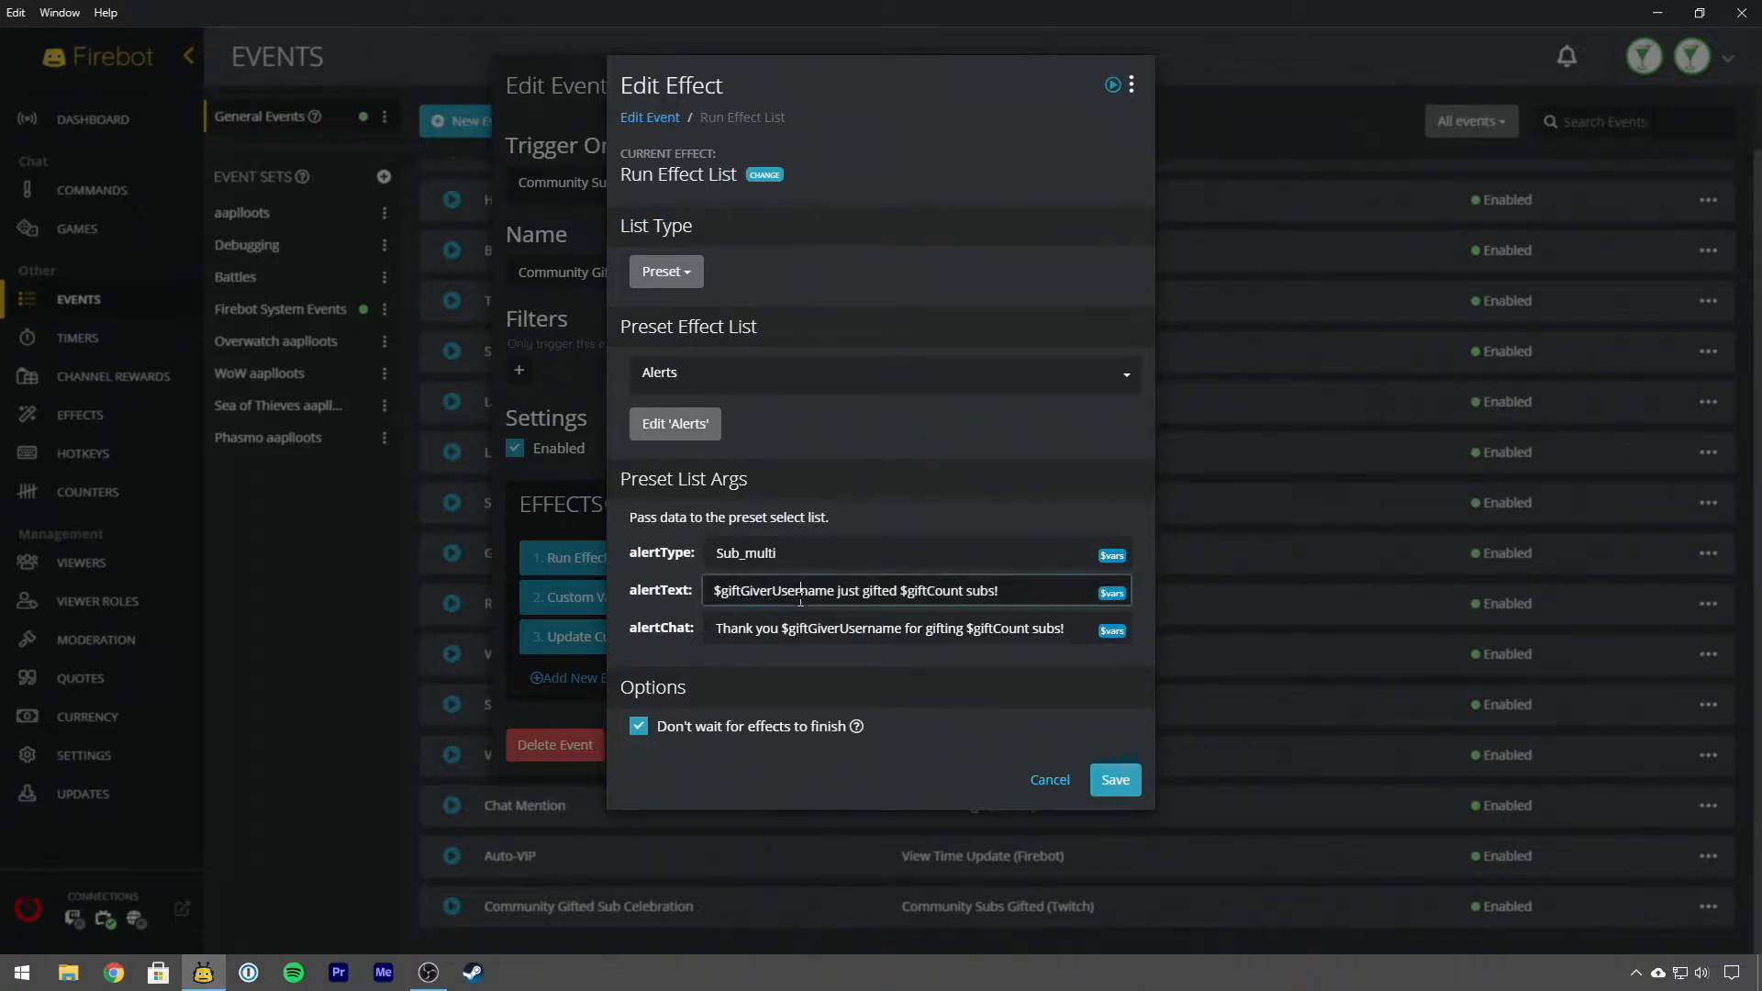
click(878, 631)
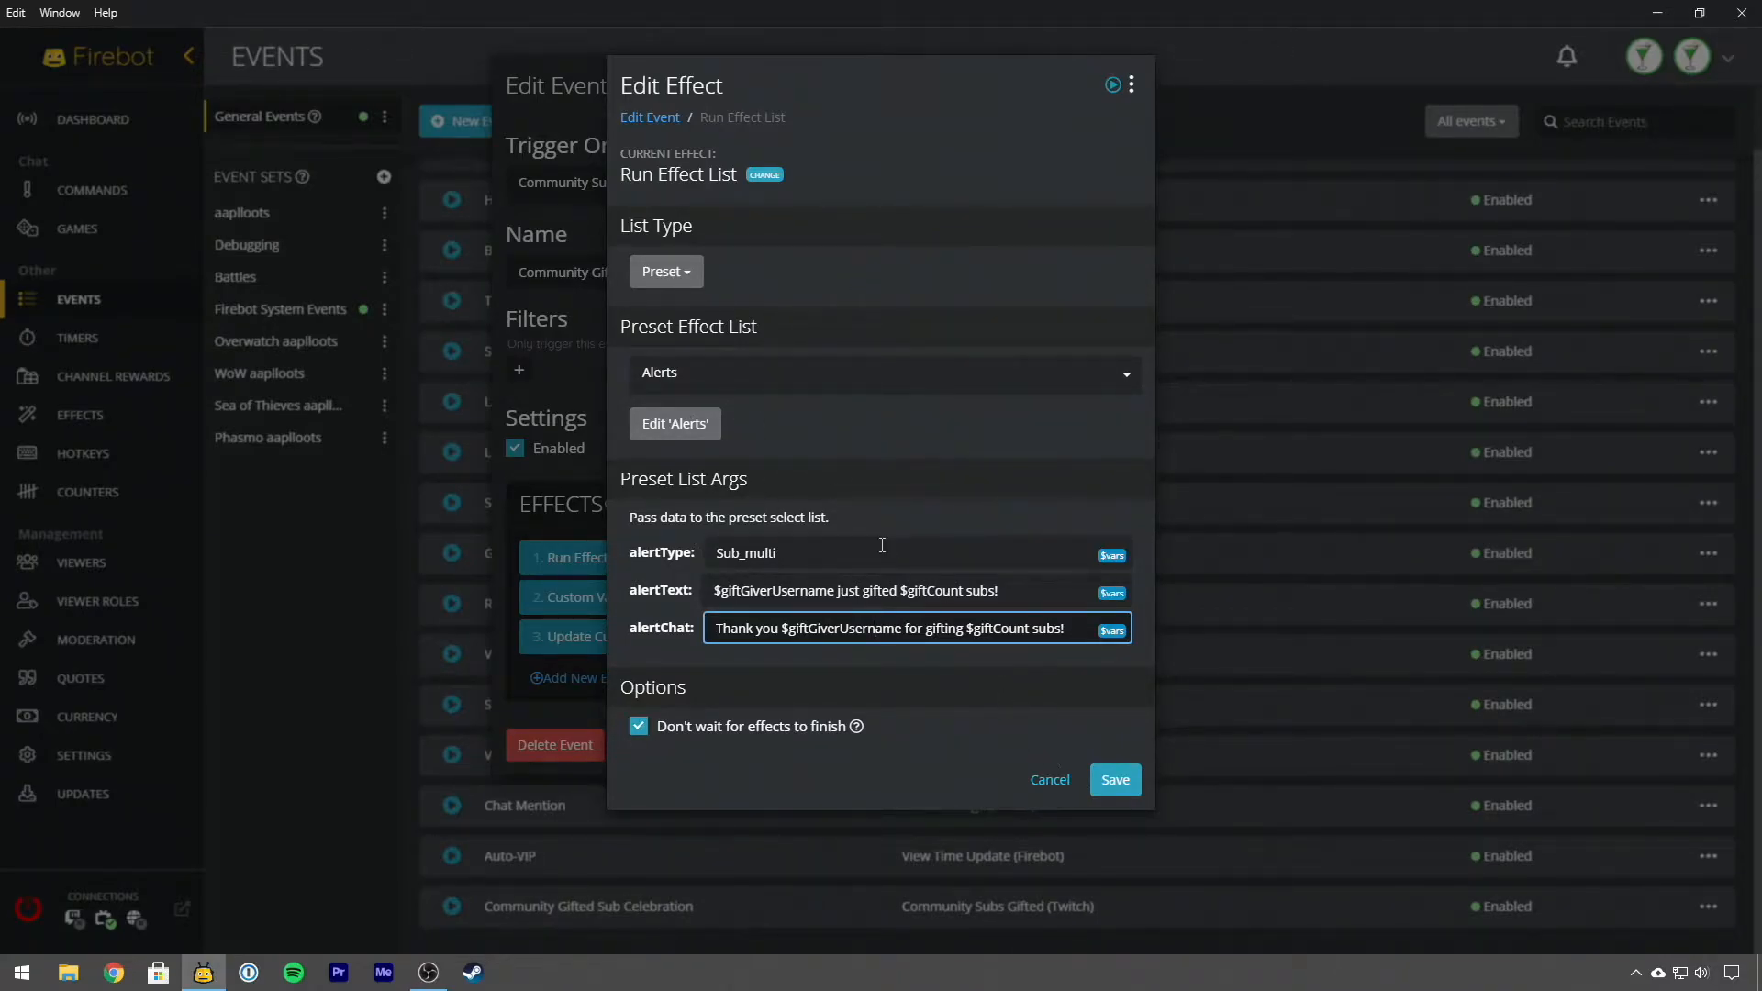
click(1048, 780)
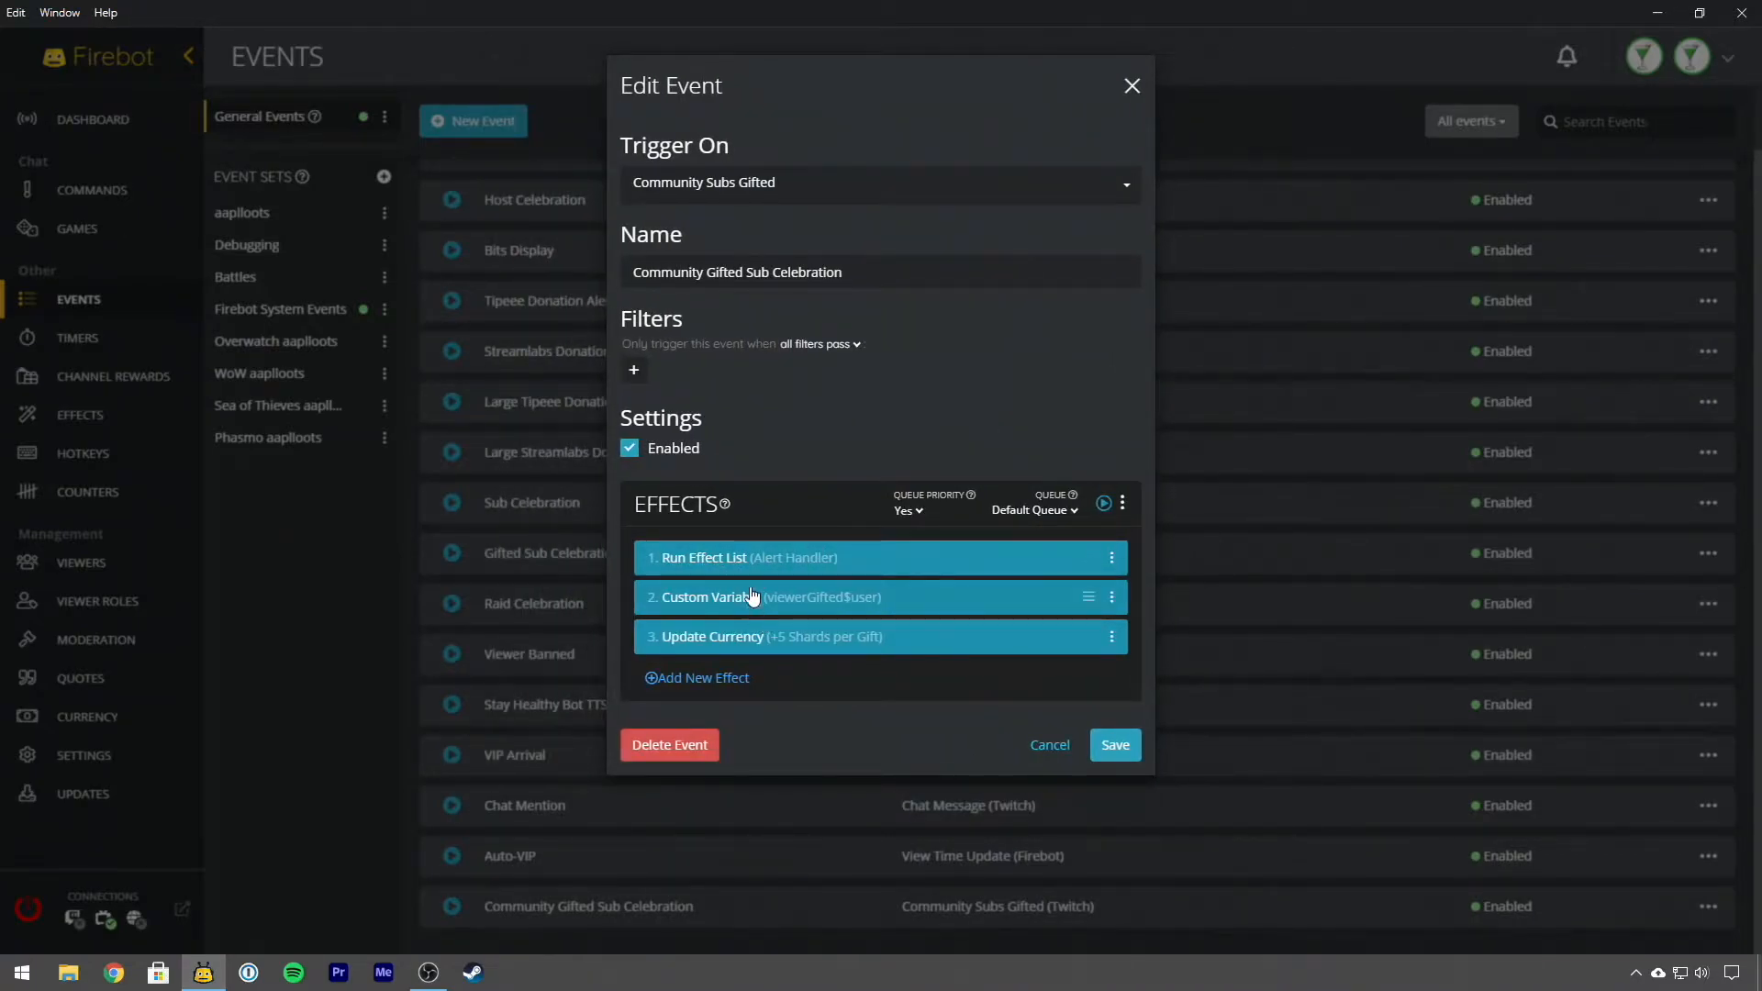
Review the variable name, data and duration of the event's Custom Variable effect, and close the event without saving.
click(852, 609)
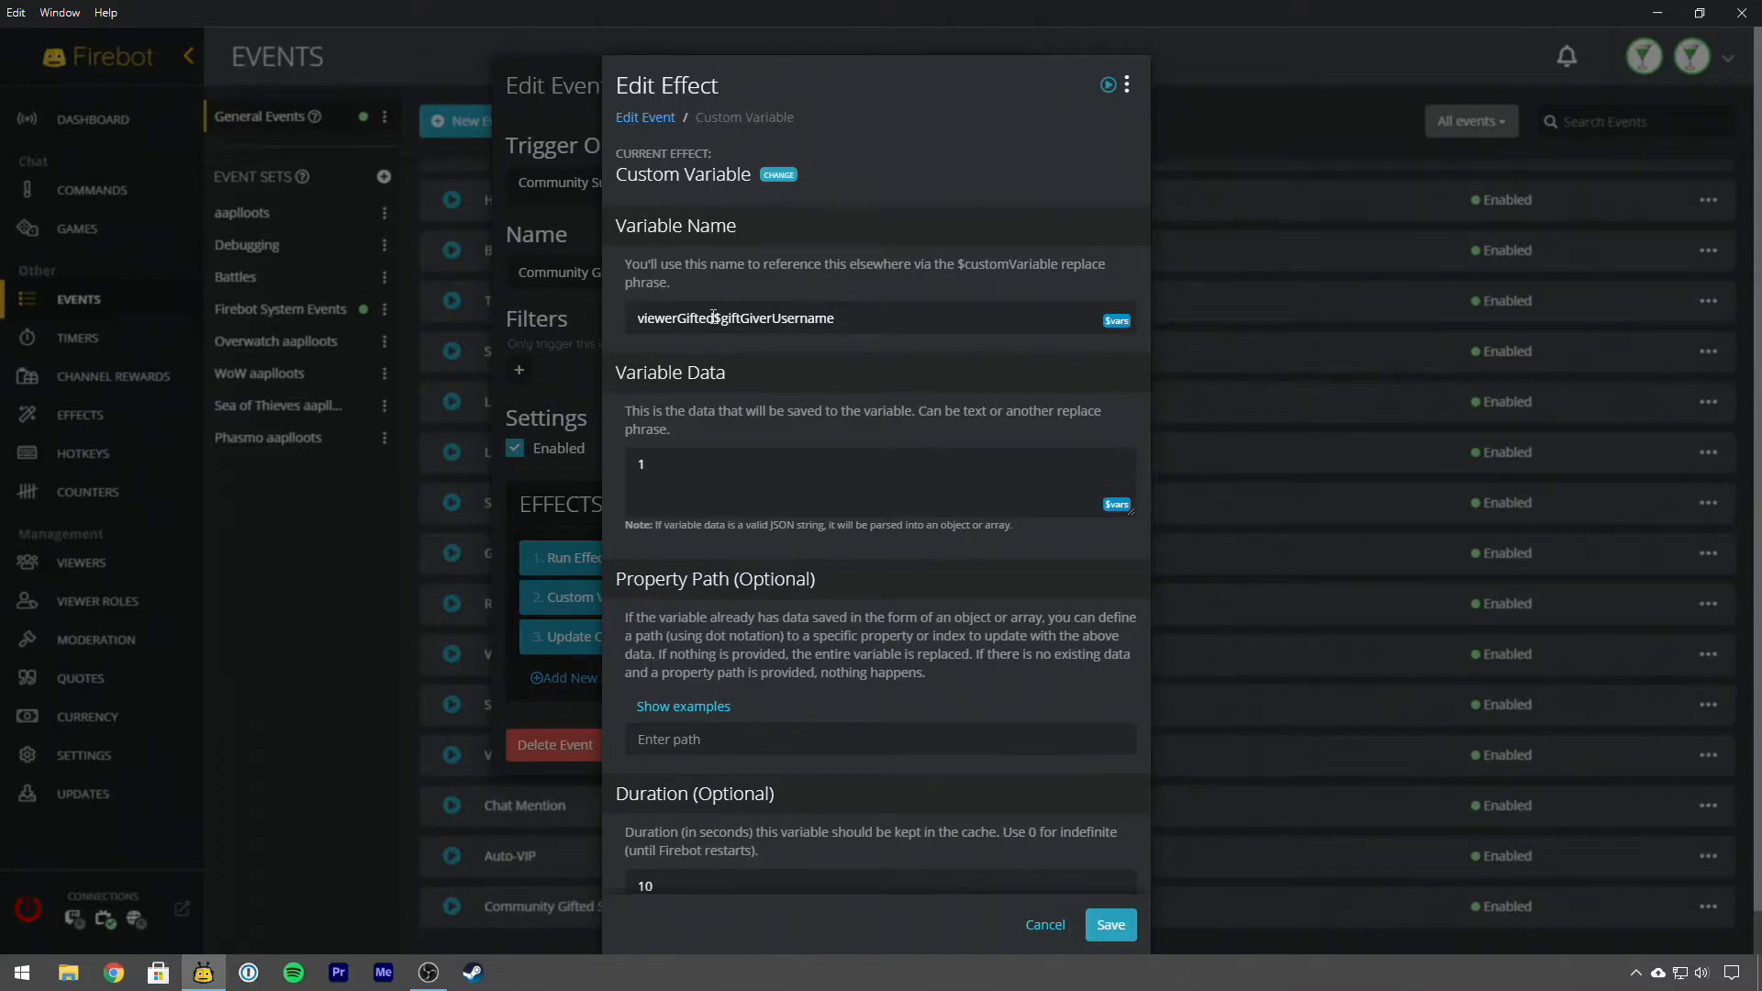
scroll(1051, 612, down, 1)
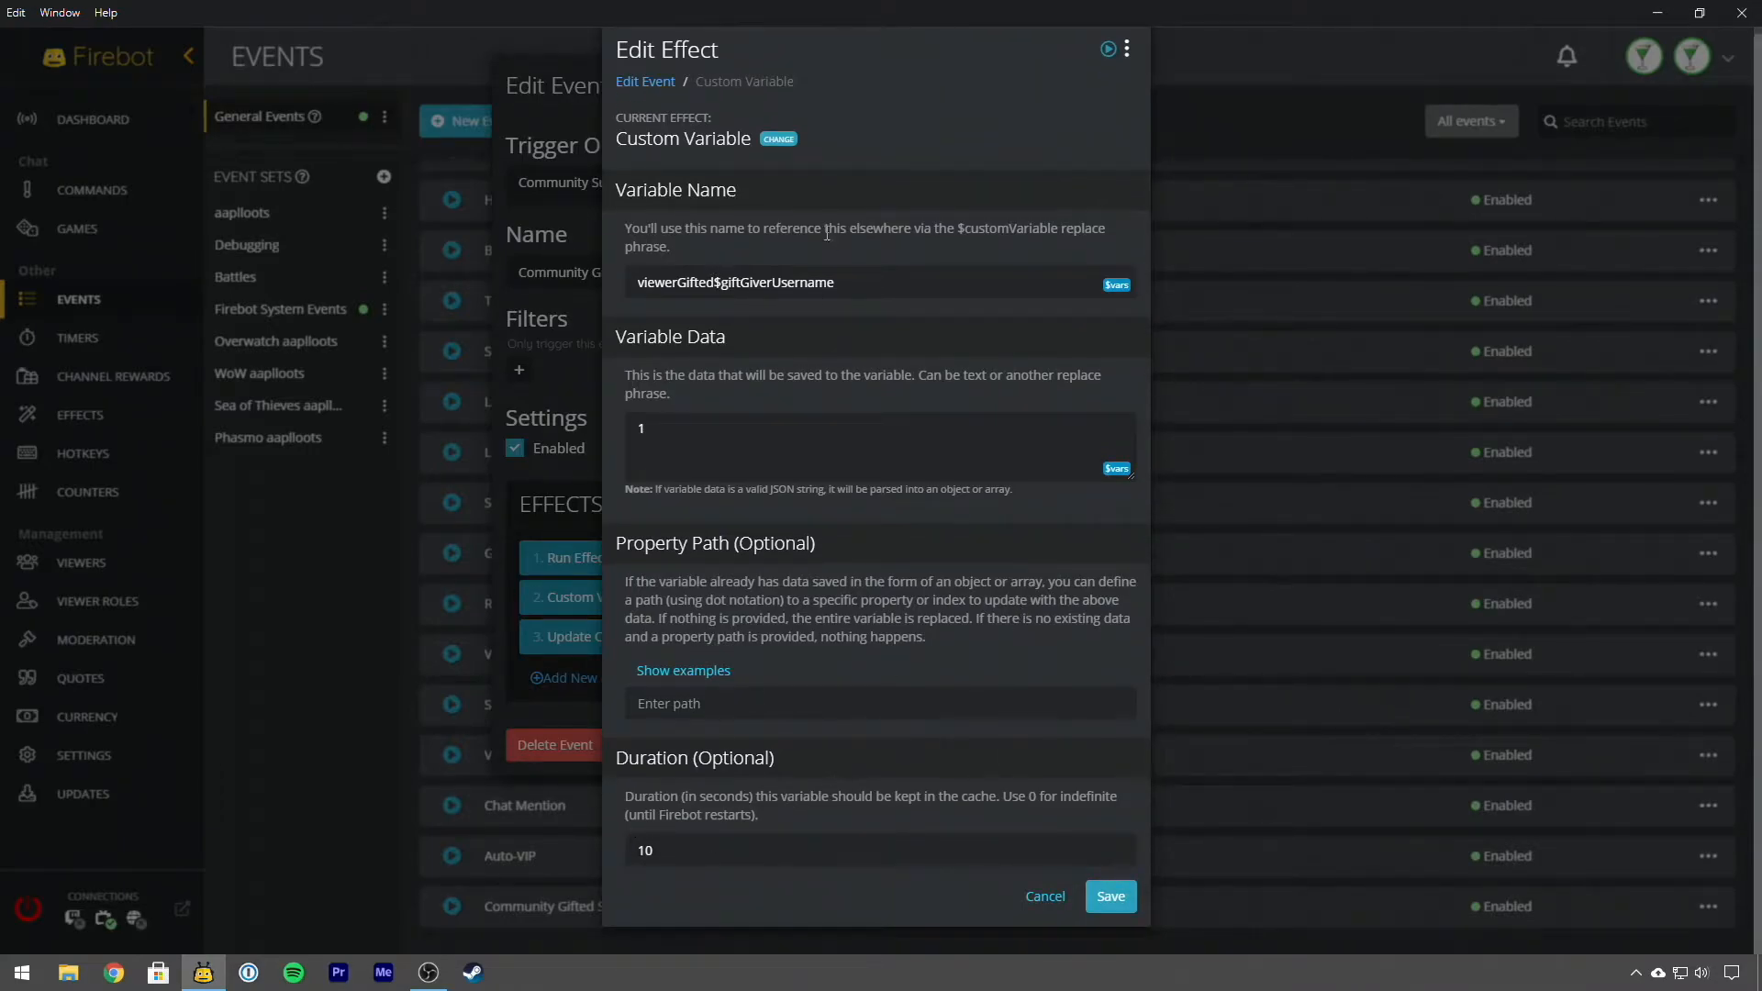
drag(637, 289, 837, 283)
click(837, 283)
drag(724, 425, 615, 447)
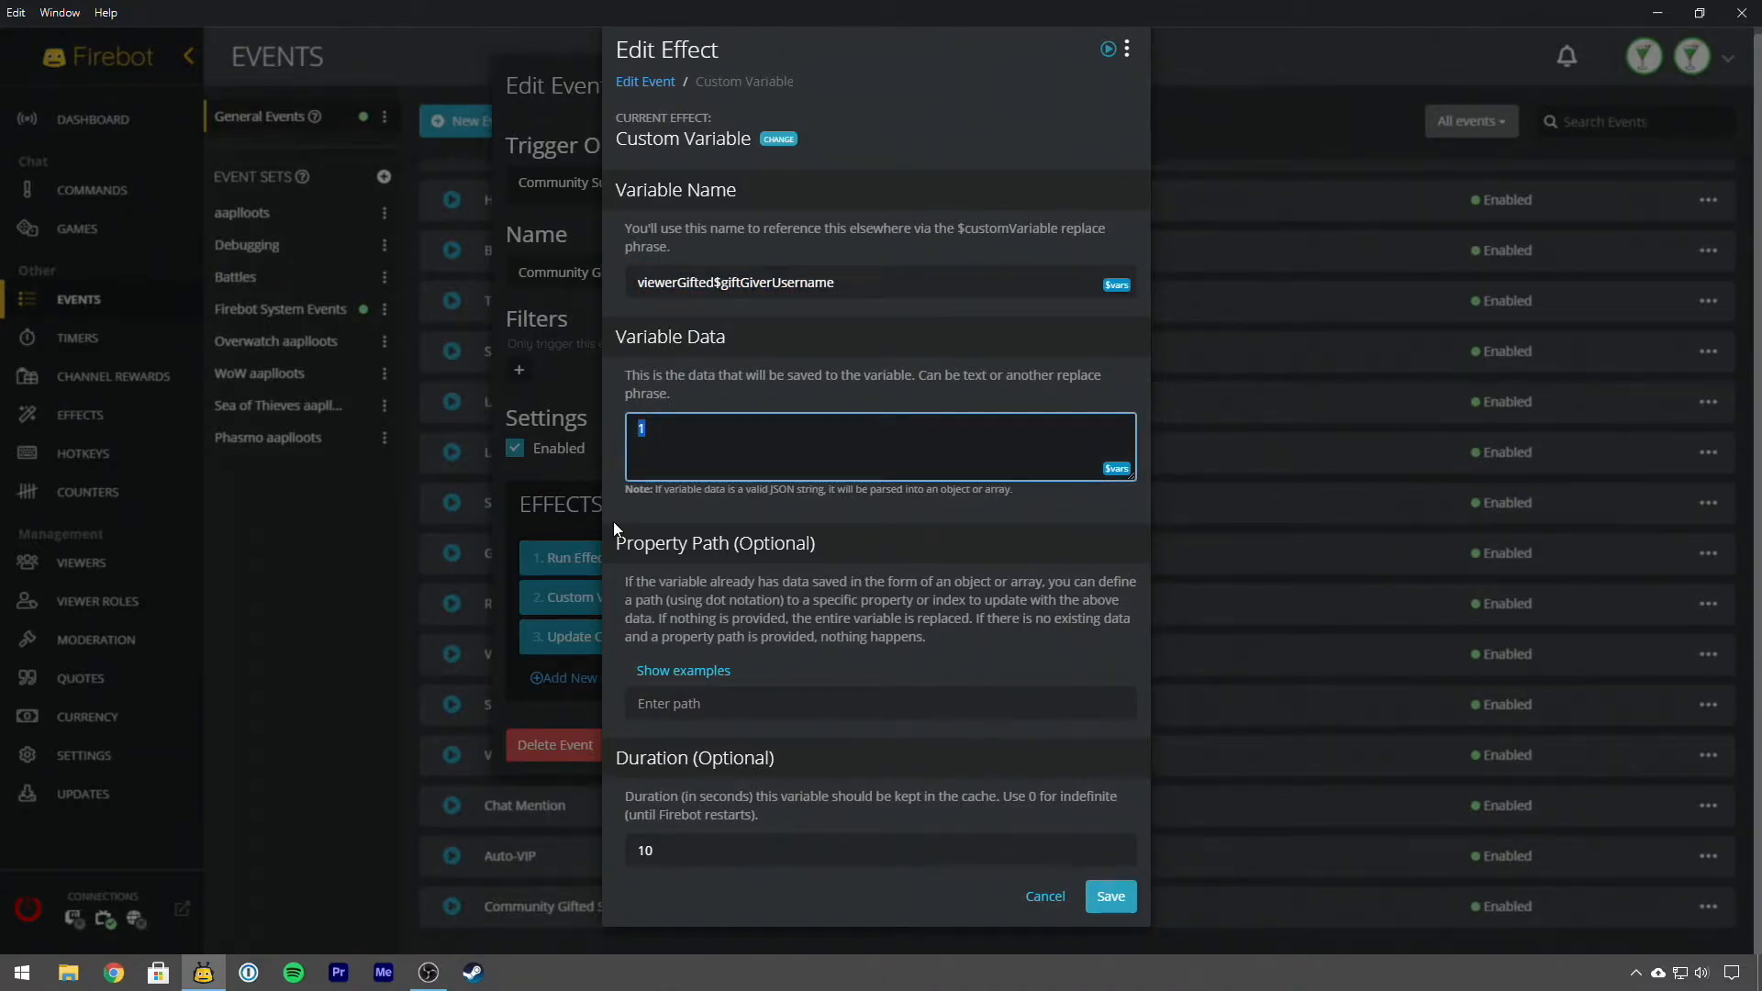
click(861, 307)
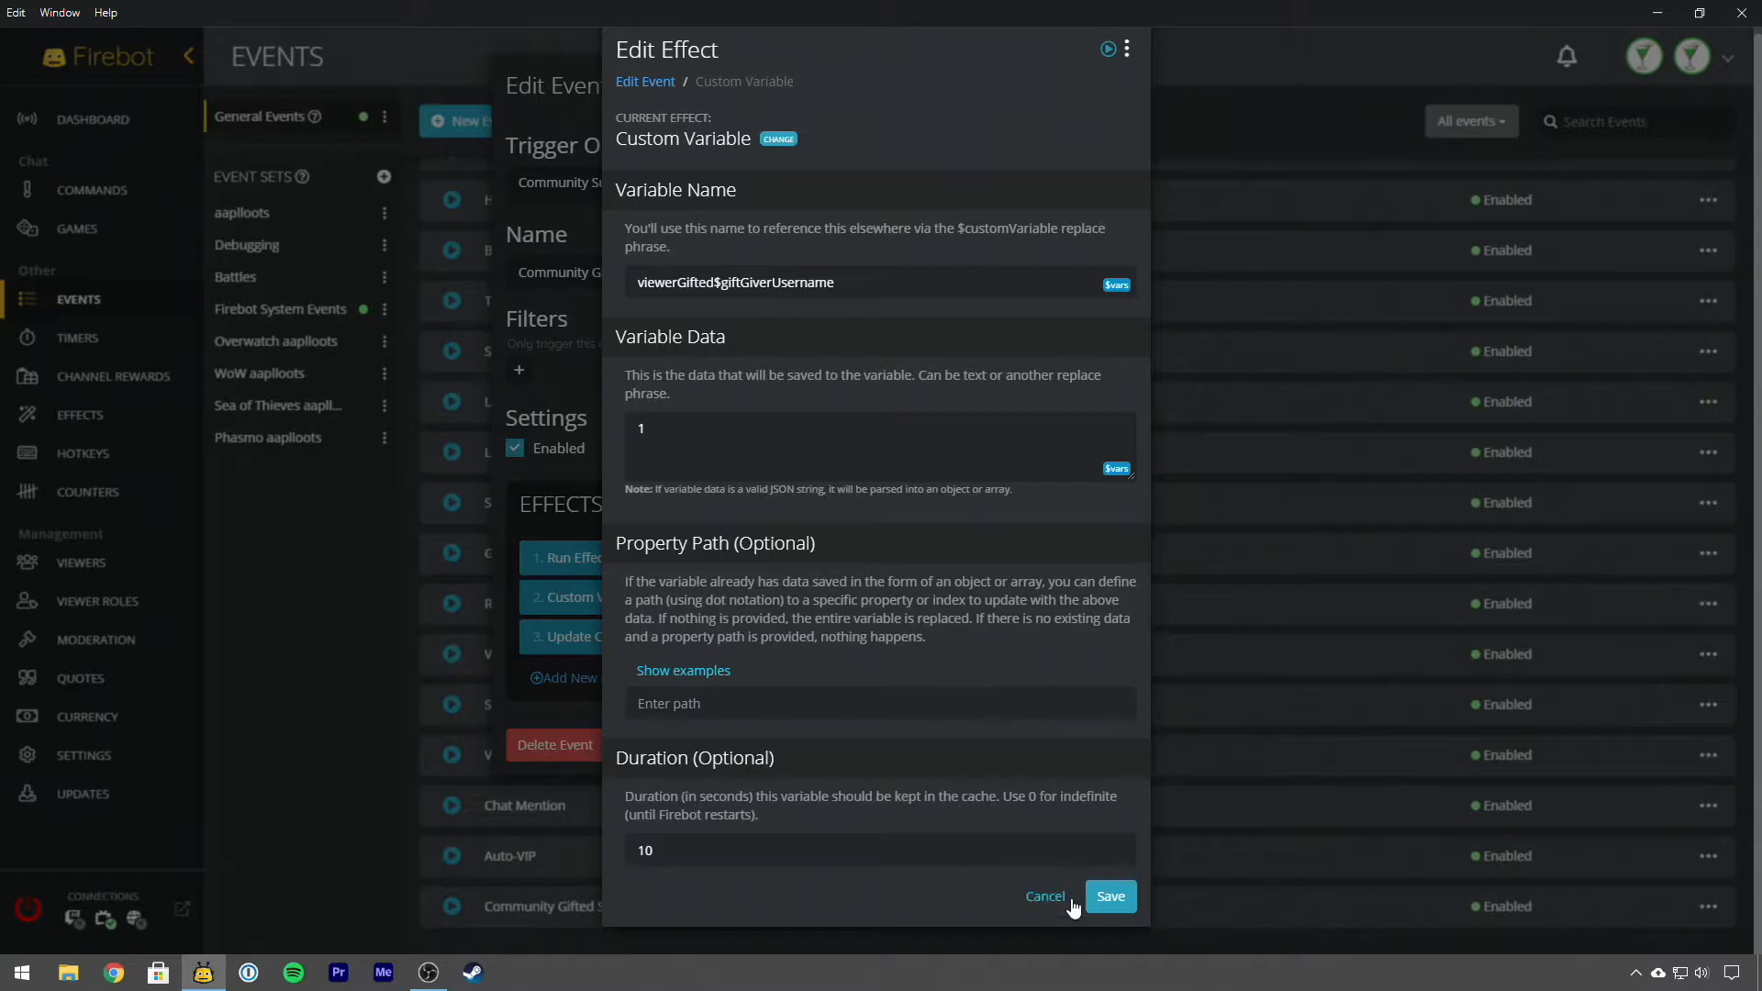
click(1044, 908)
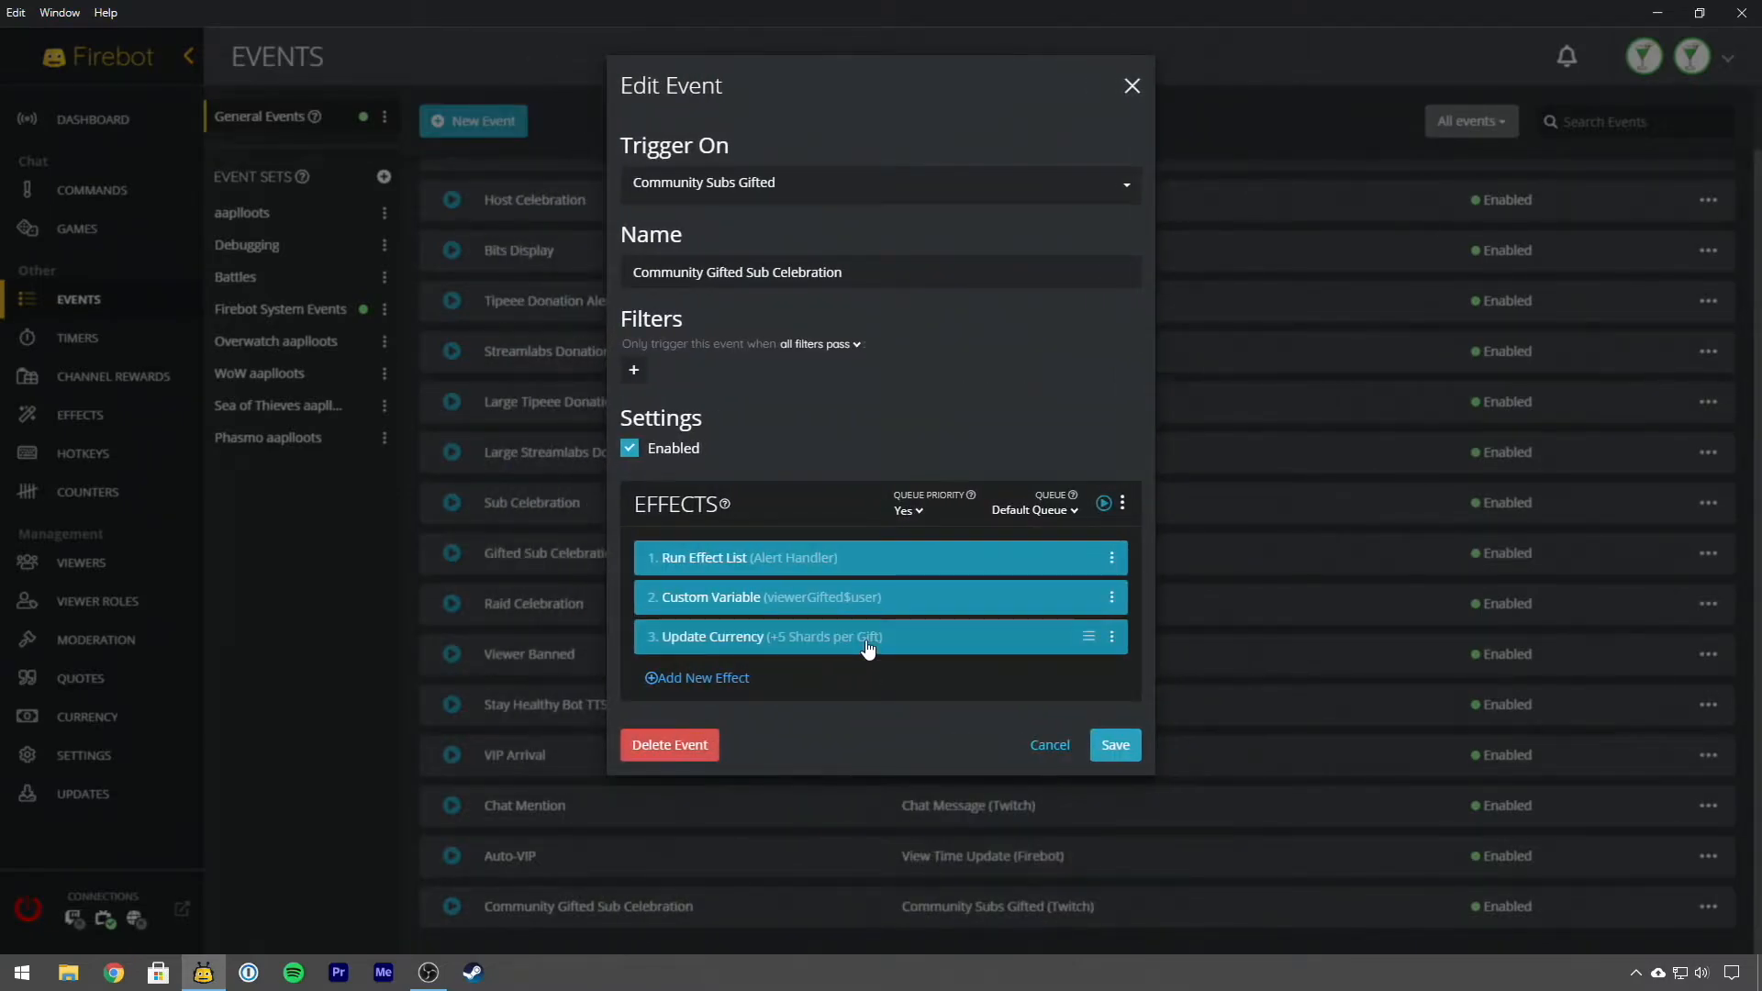
click(1036, 744)
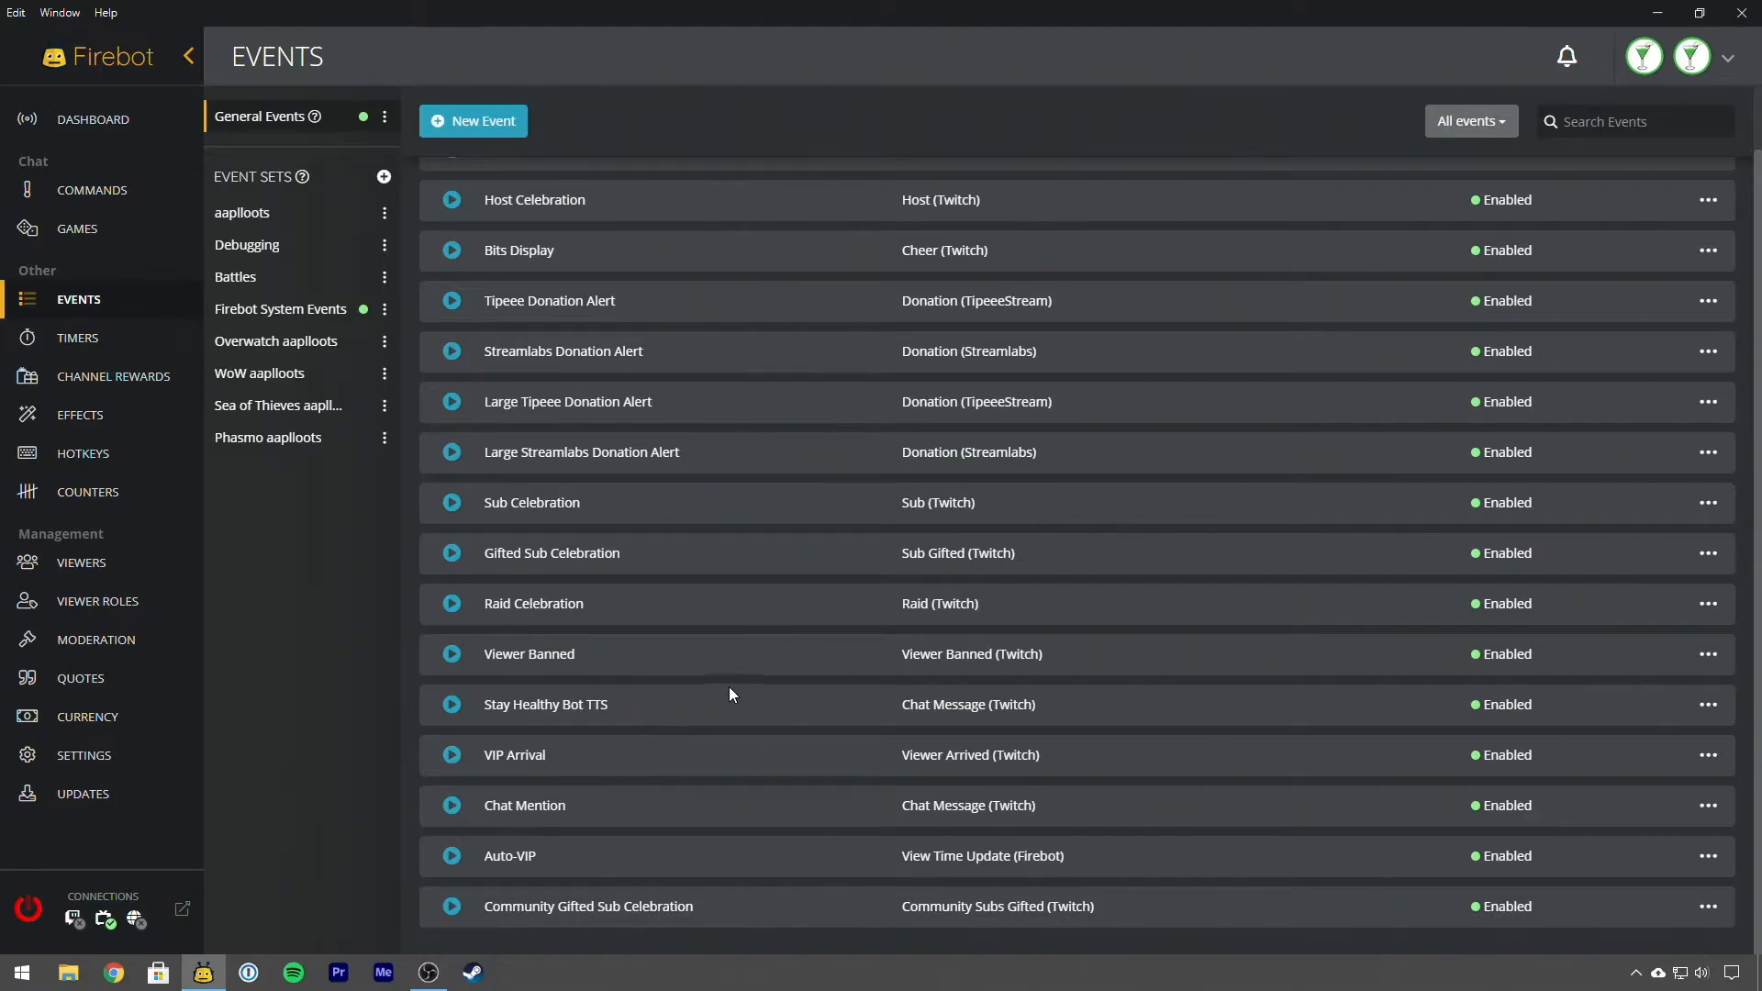
Open the Gifted Sub Celebration event and view the clauses of its Conditional Effects.
right_click(692, 554)
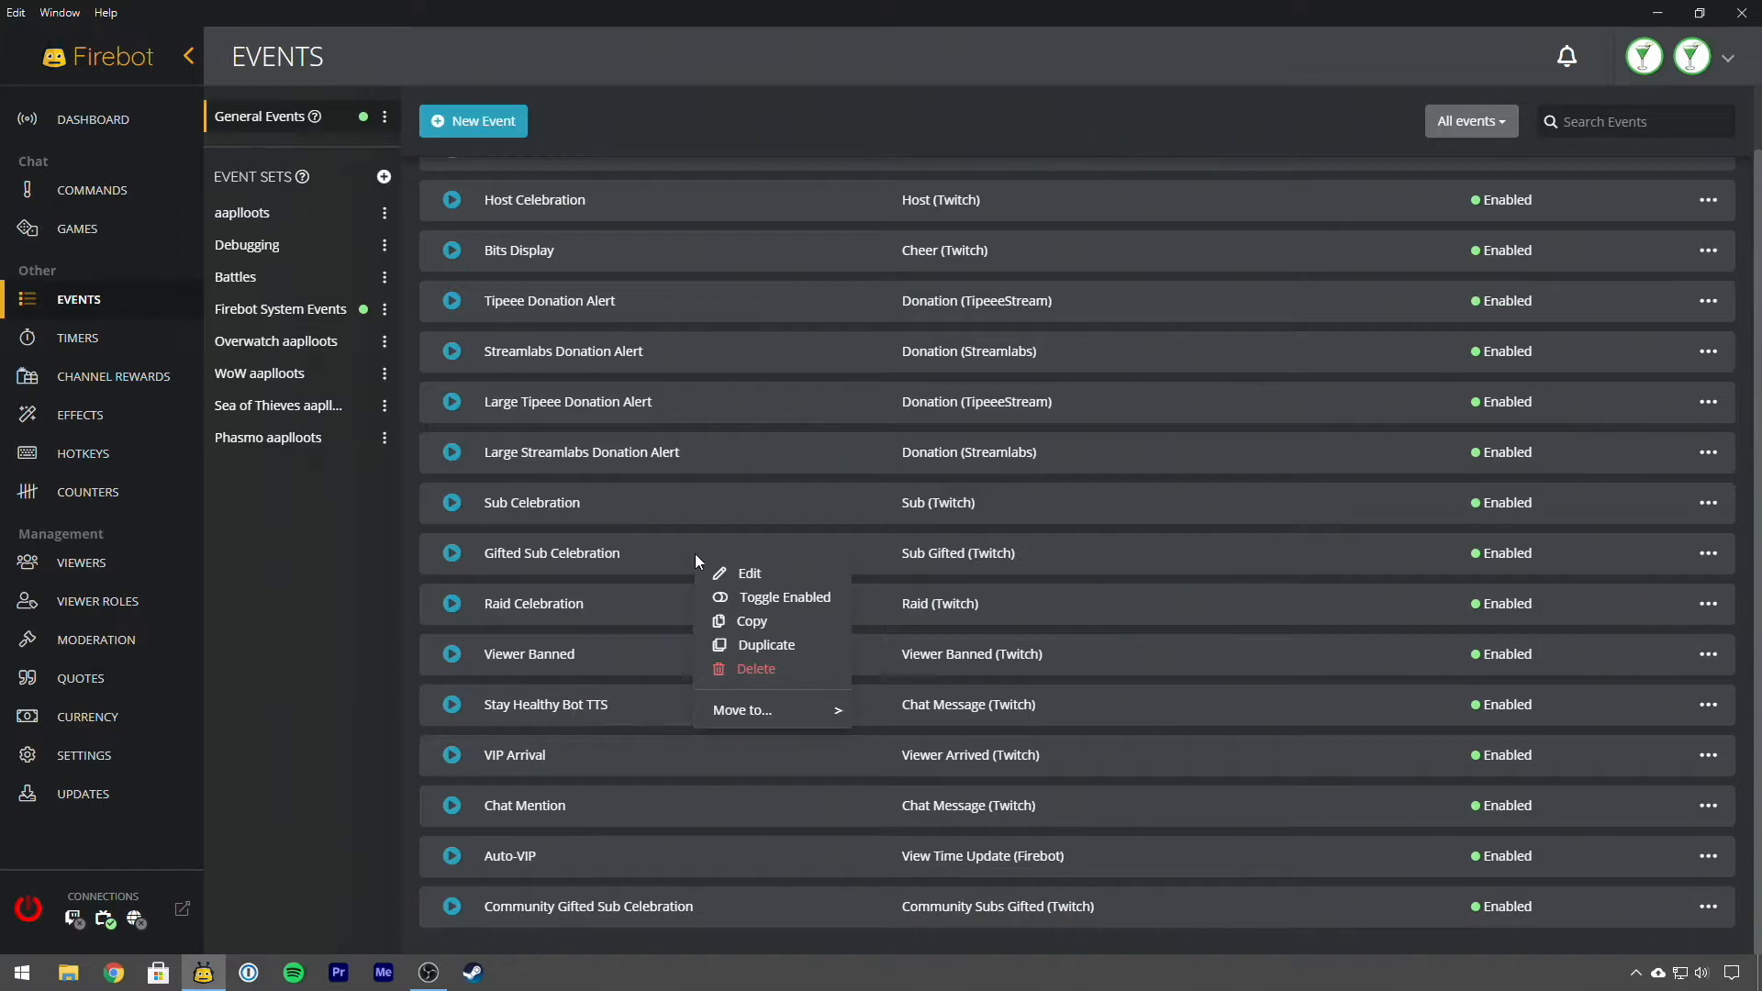
click(749, 581)
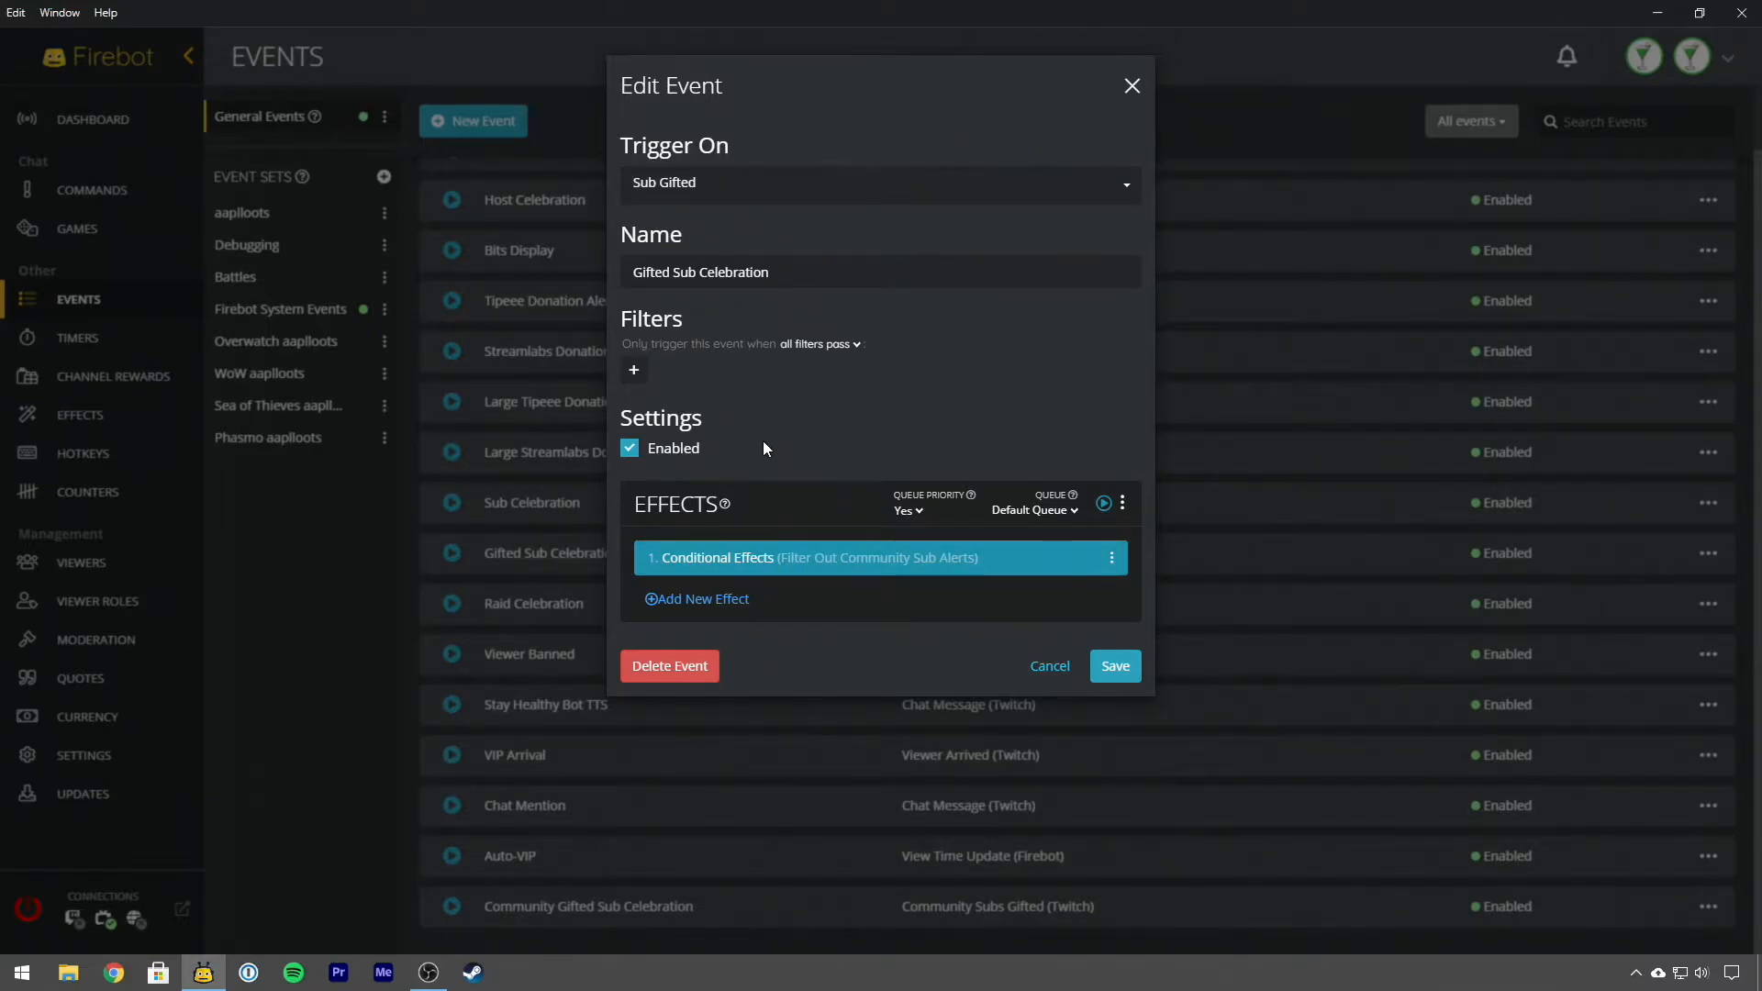
click(797, 551)
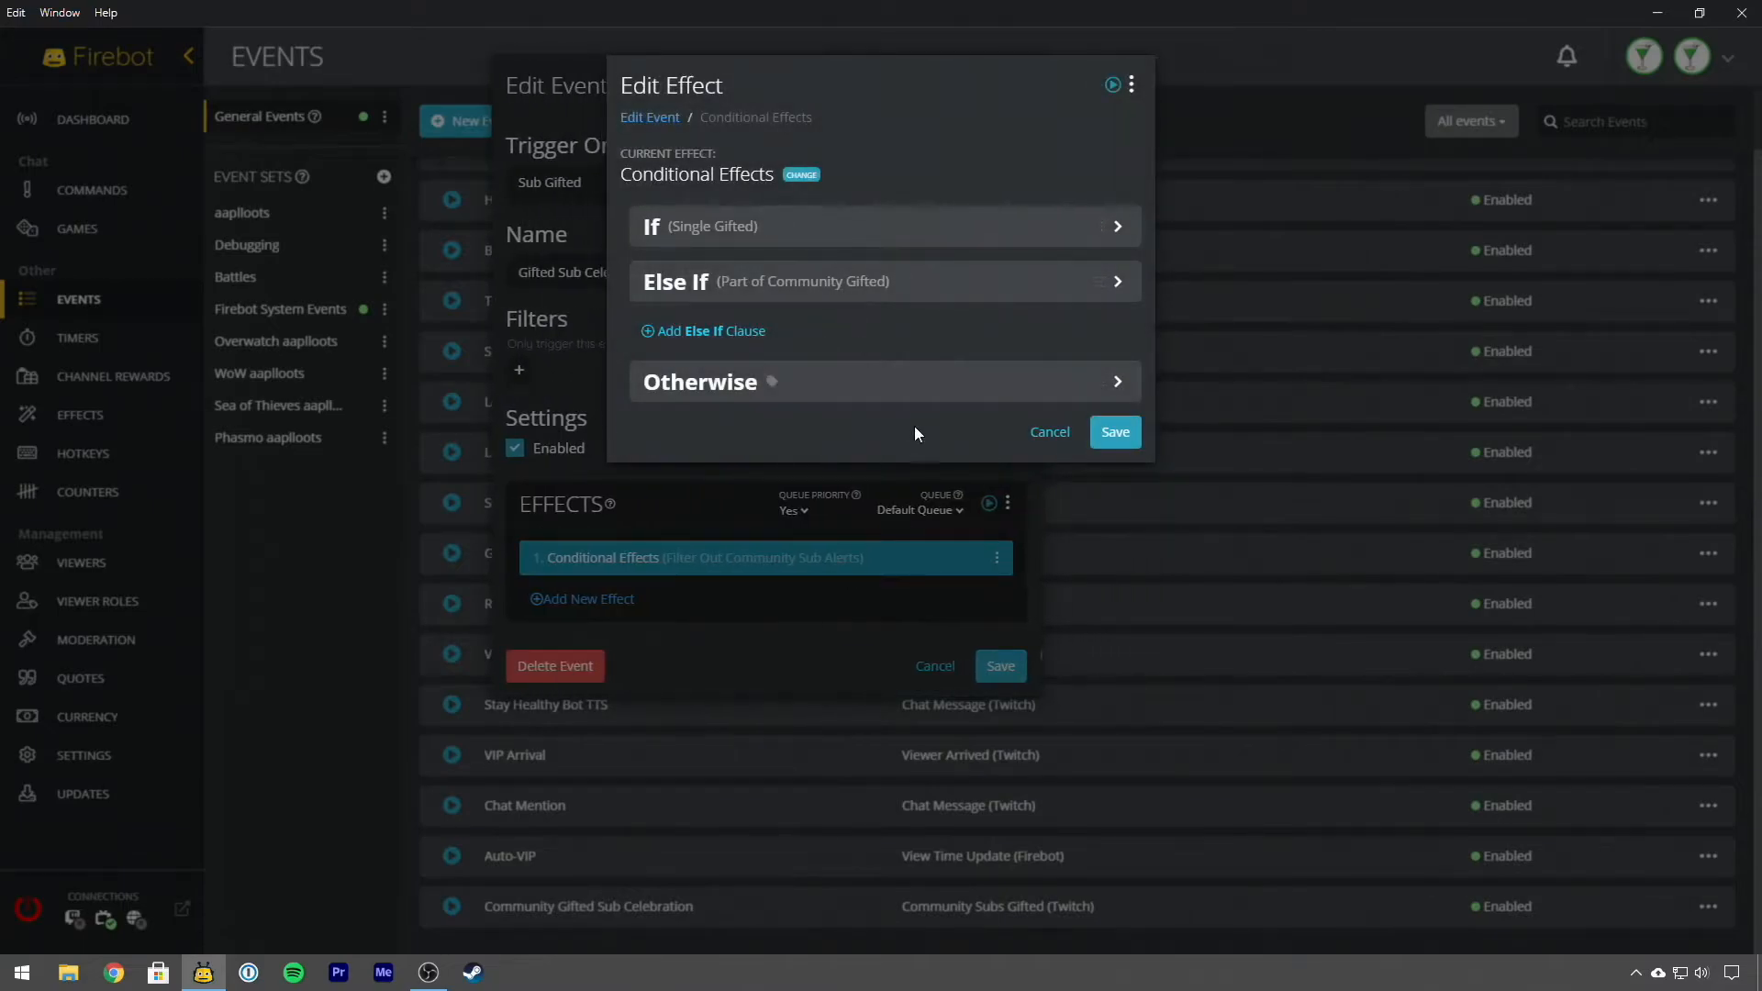
click(1043, 433)
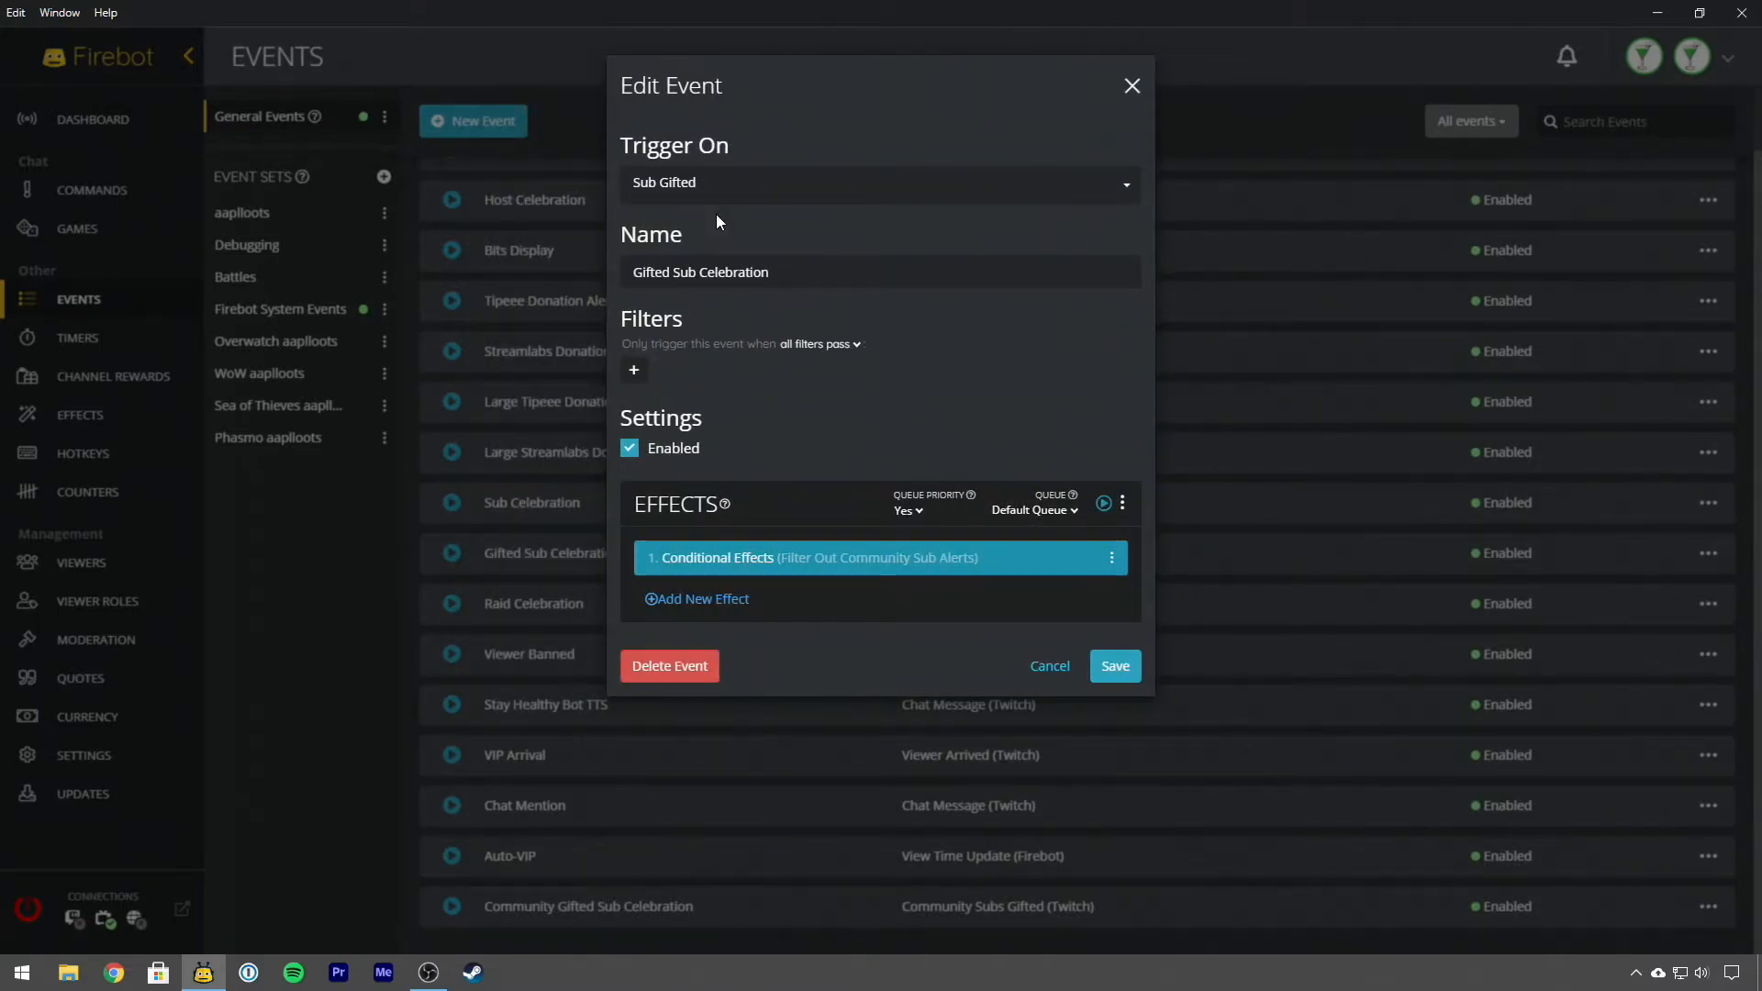
Inspect the custom variable condition and its expected value in the Single Gifted clause of the Conditional Effects.
click(817, 561)
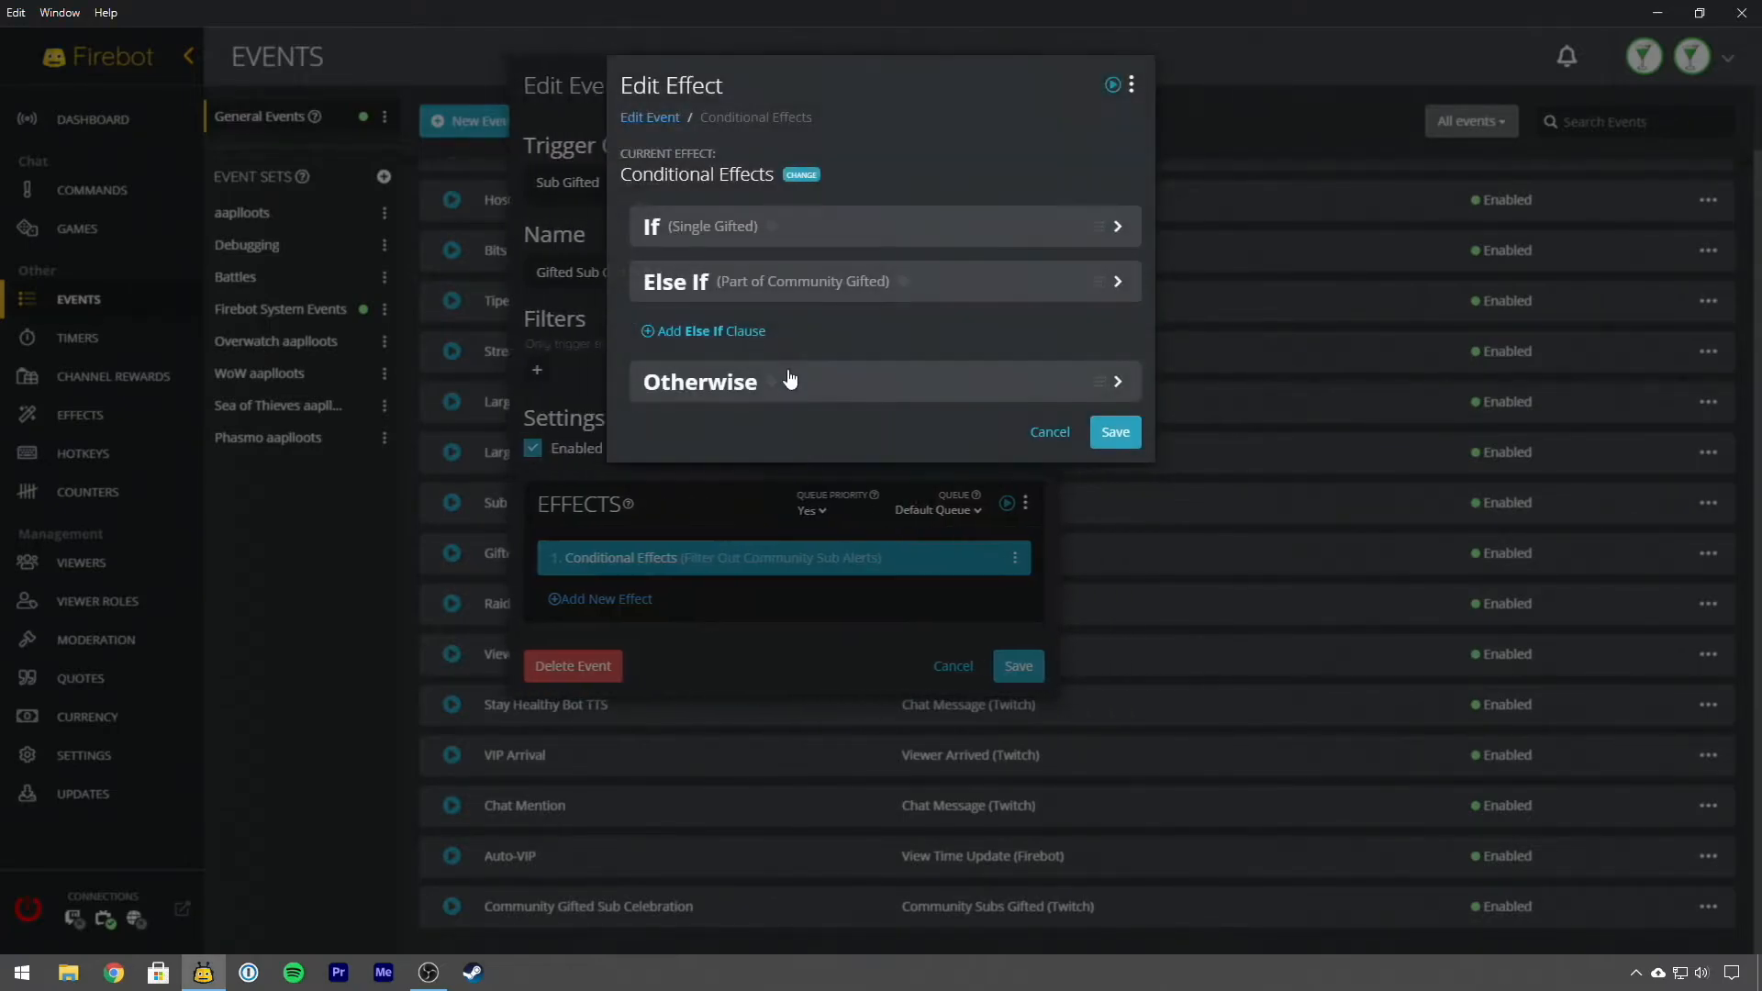
click(686, 230)
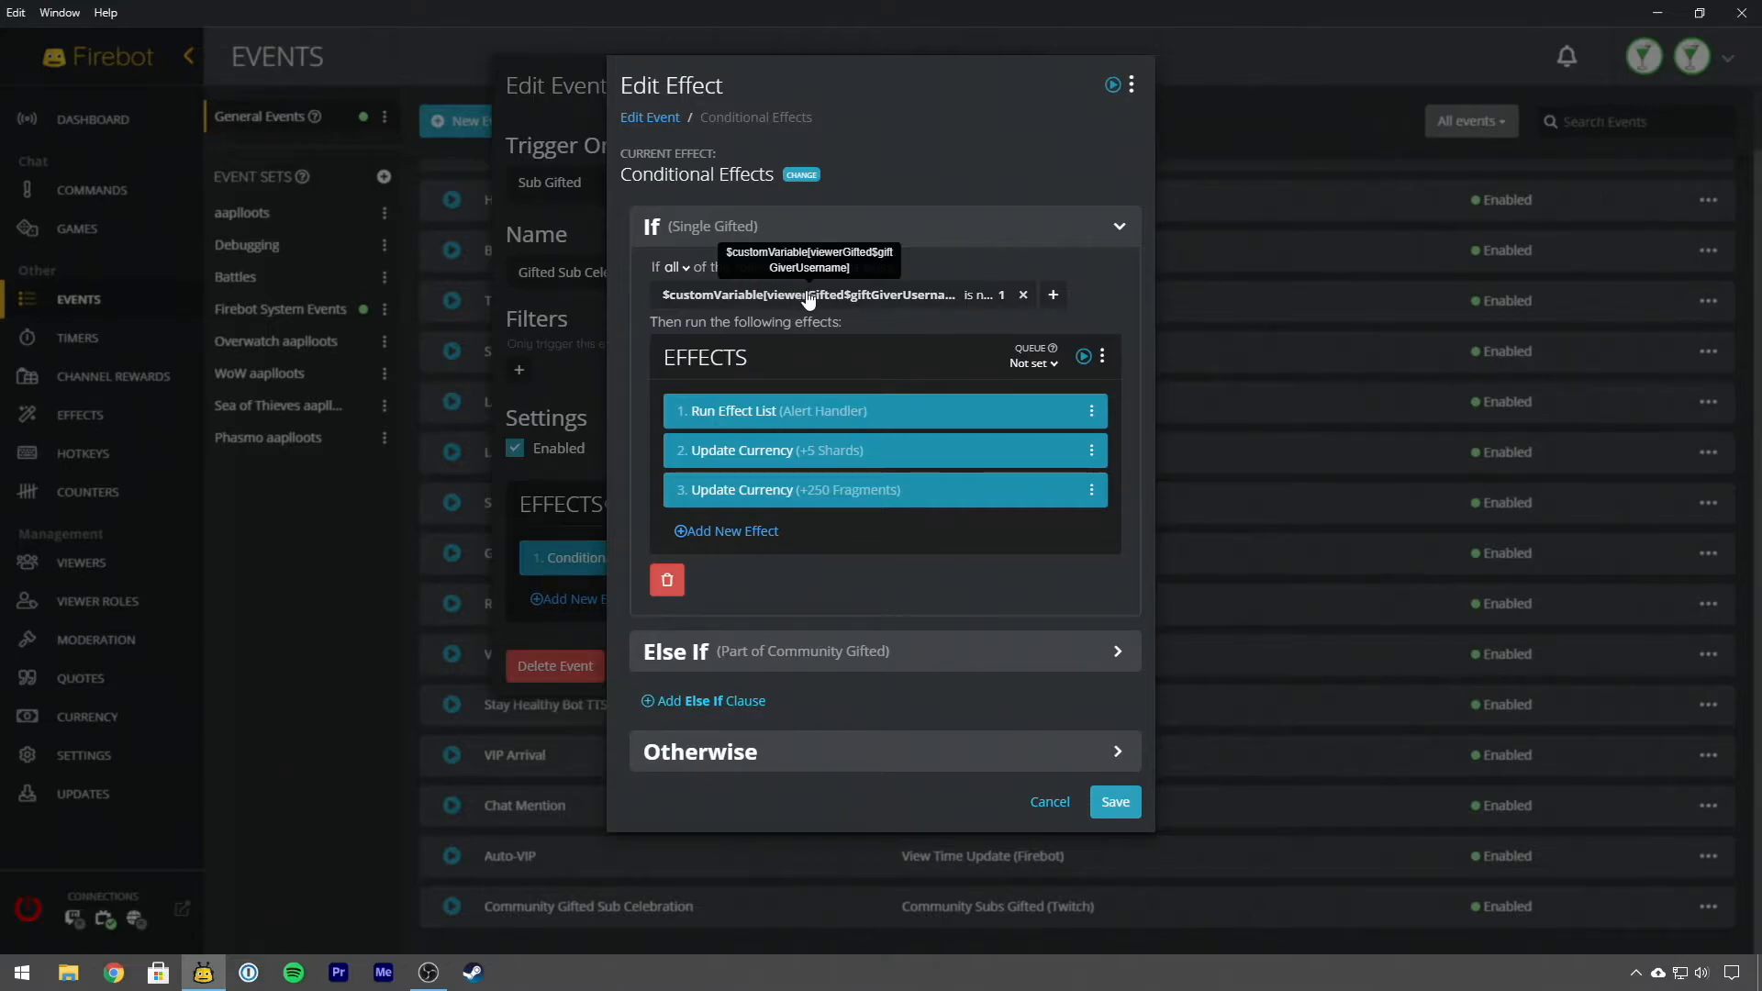
click(807, 295)
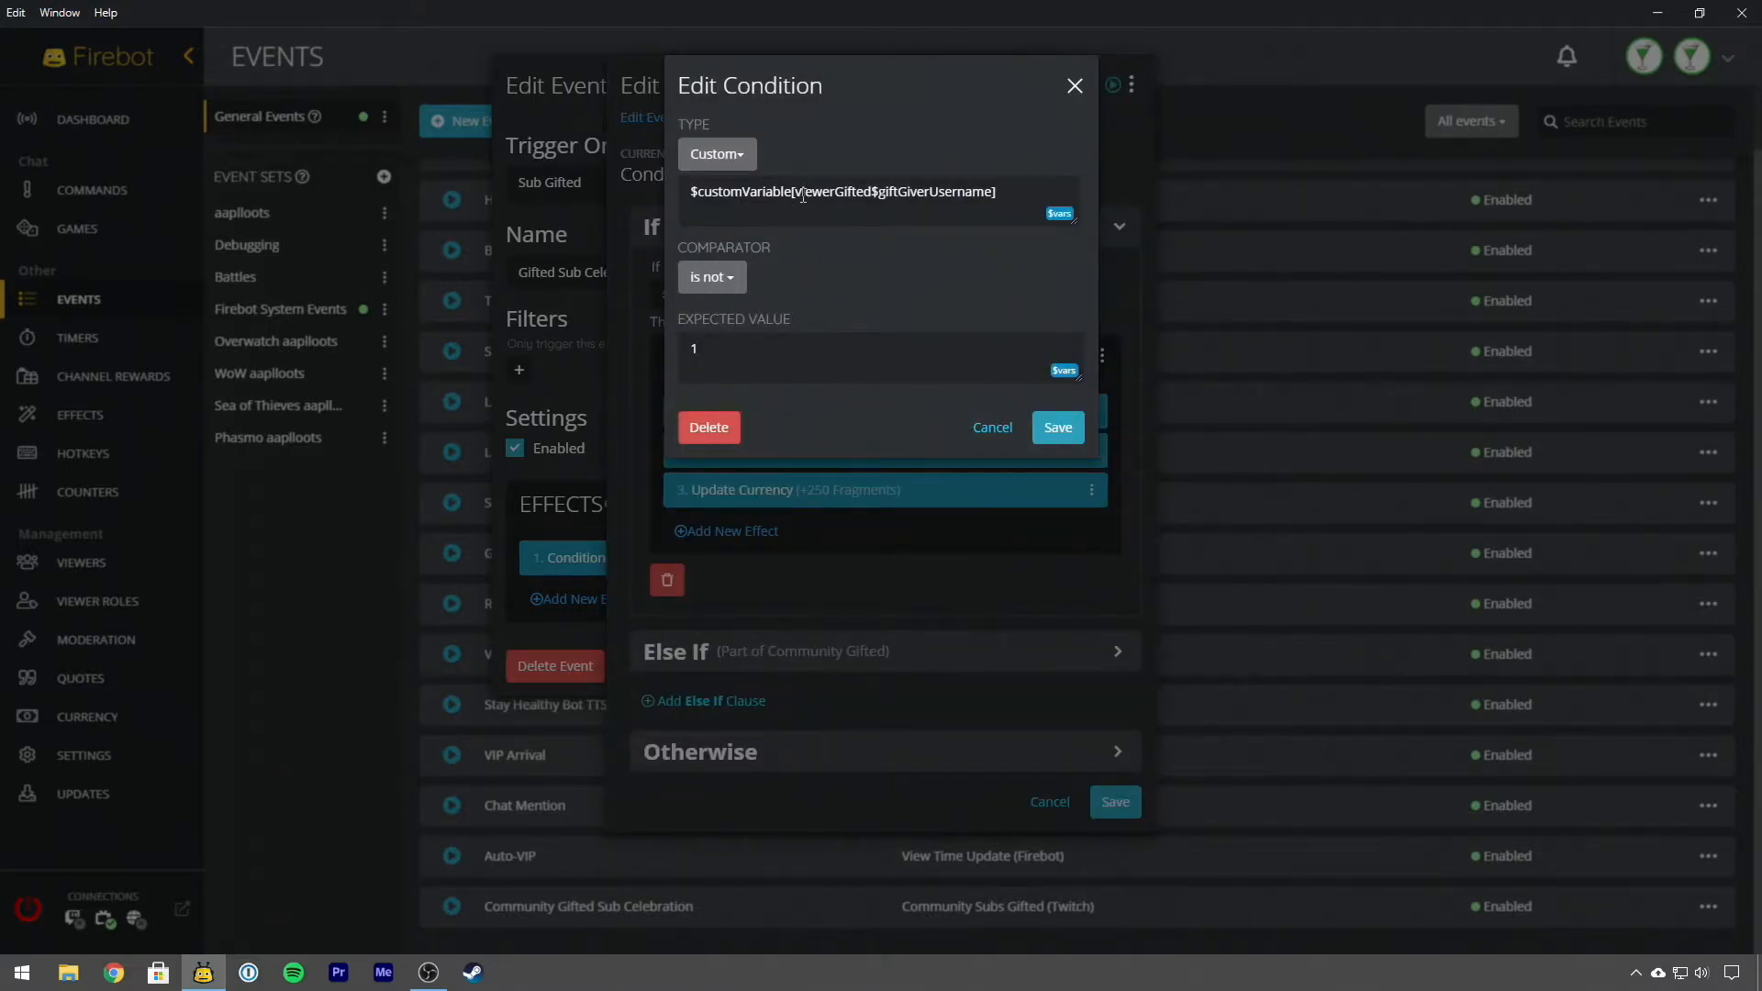
drag(803, 196, 992, 199)
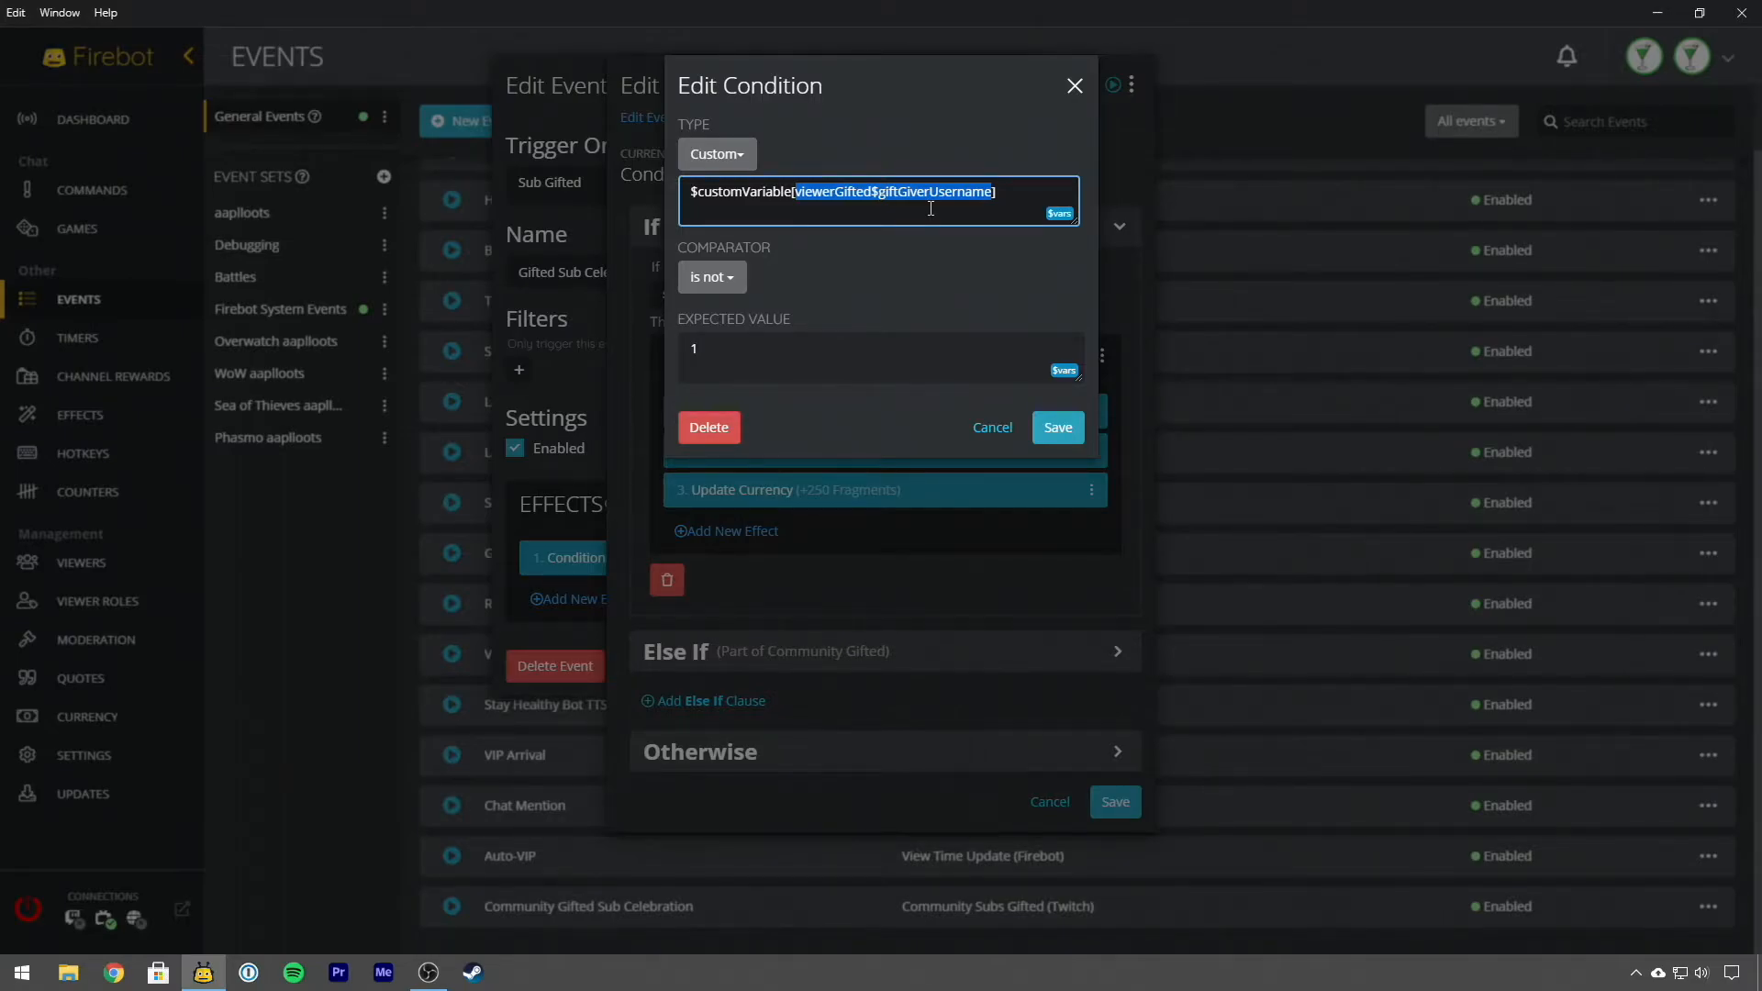
click(685, 360)
click(752, 365)
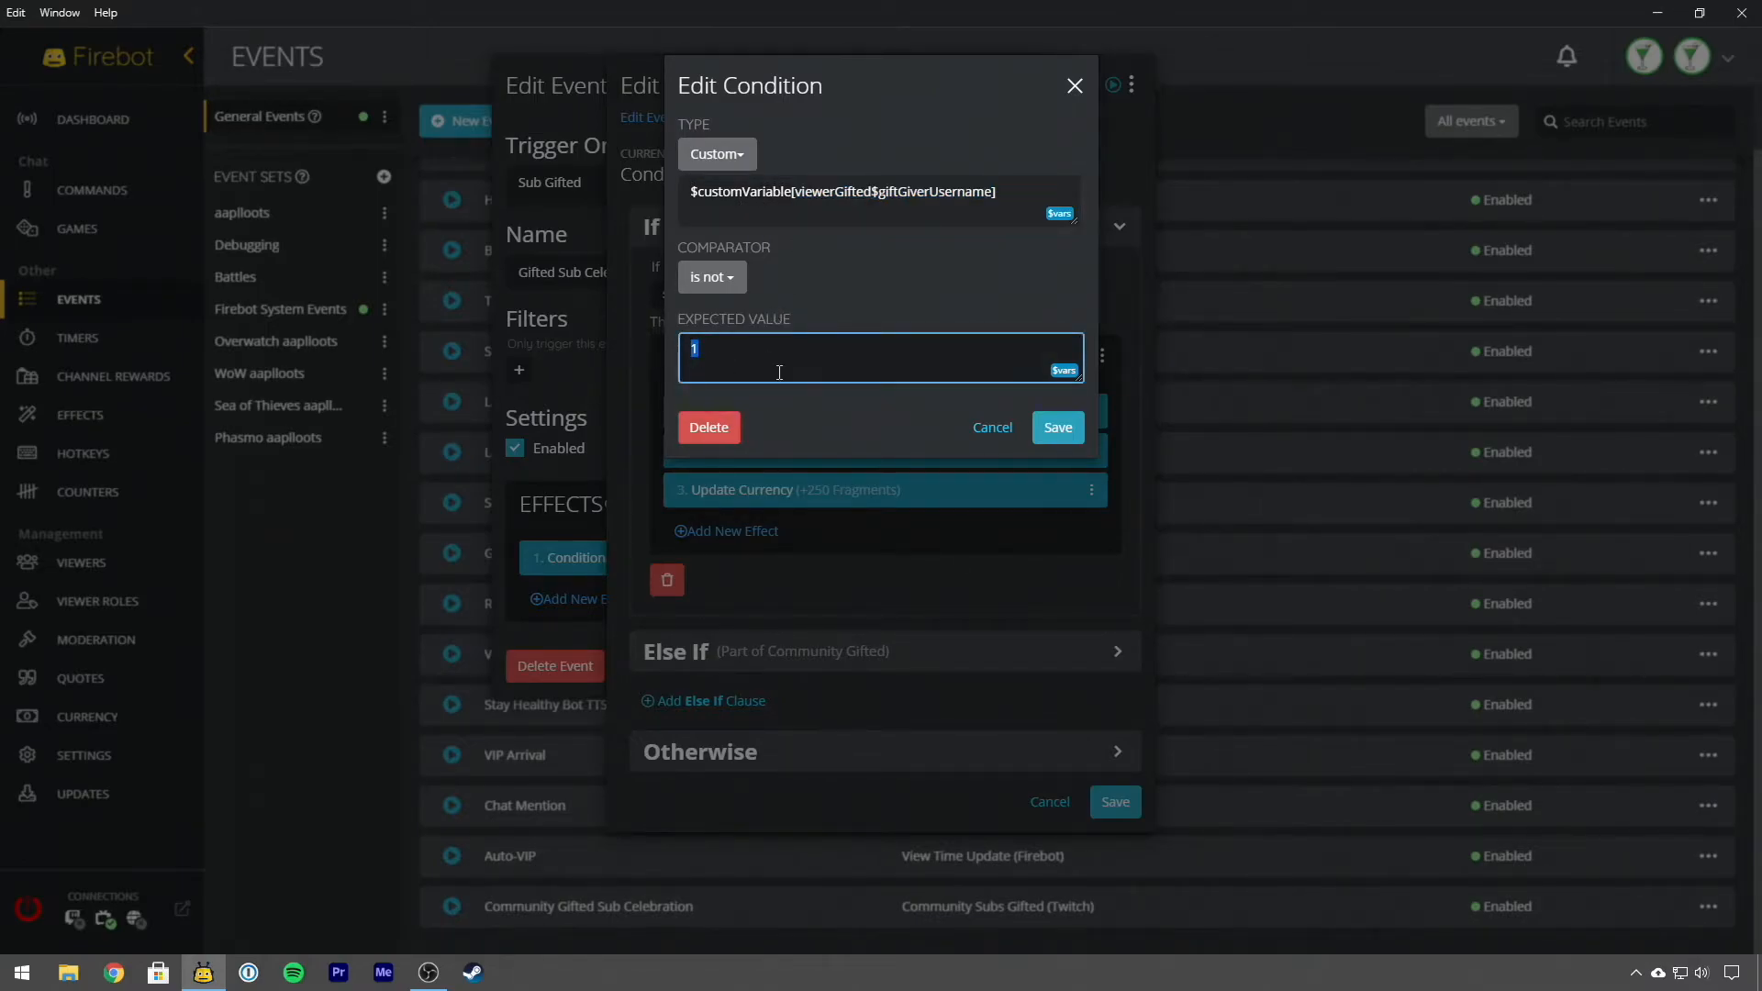
click(993, 430)
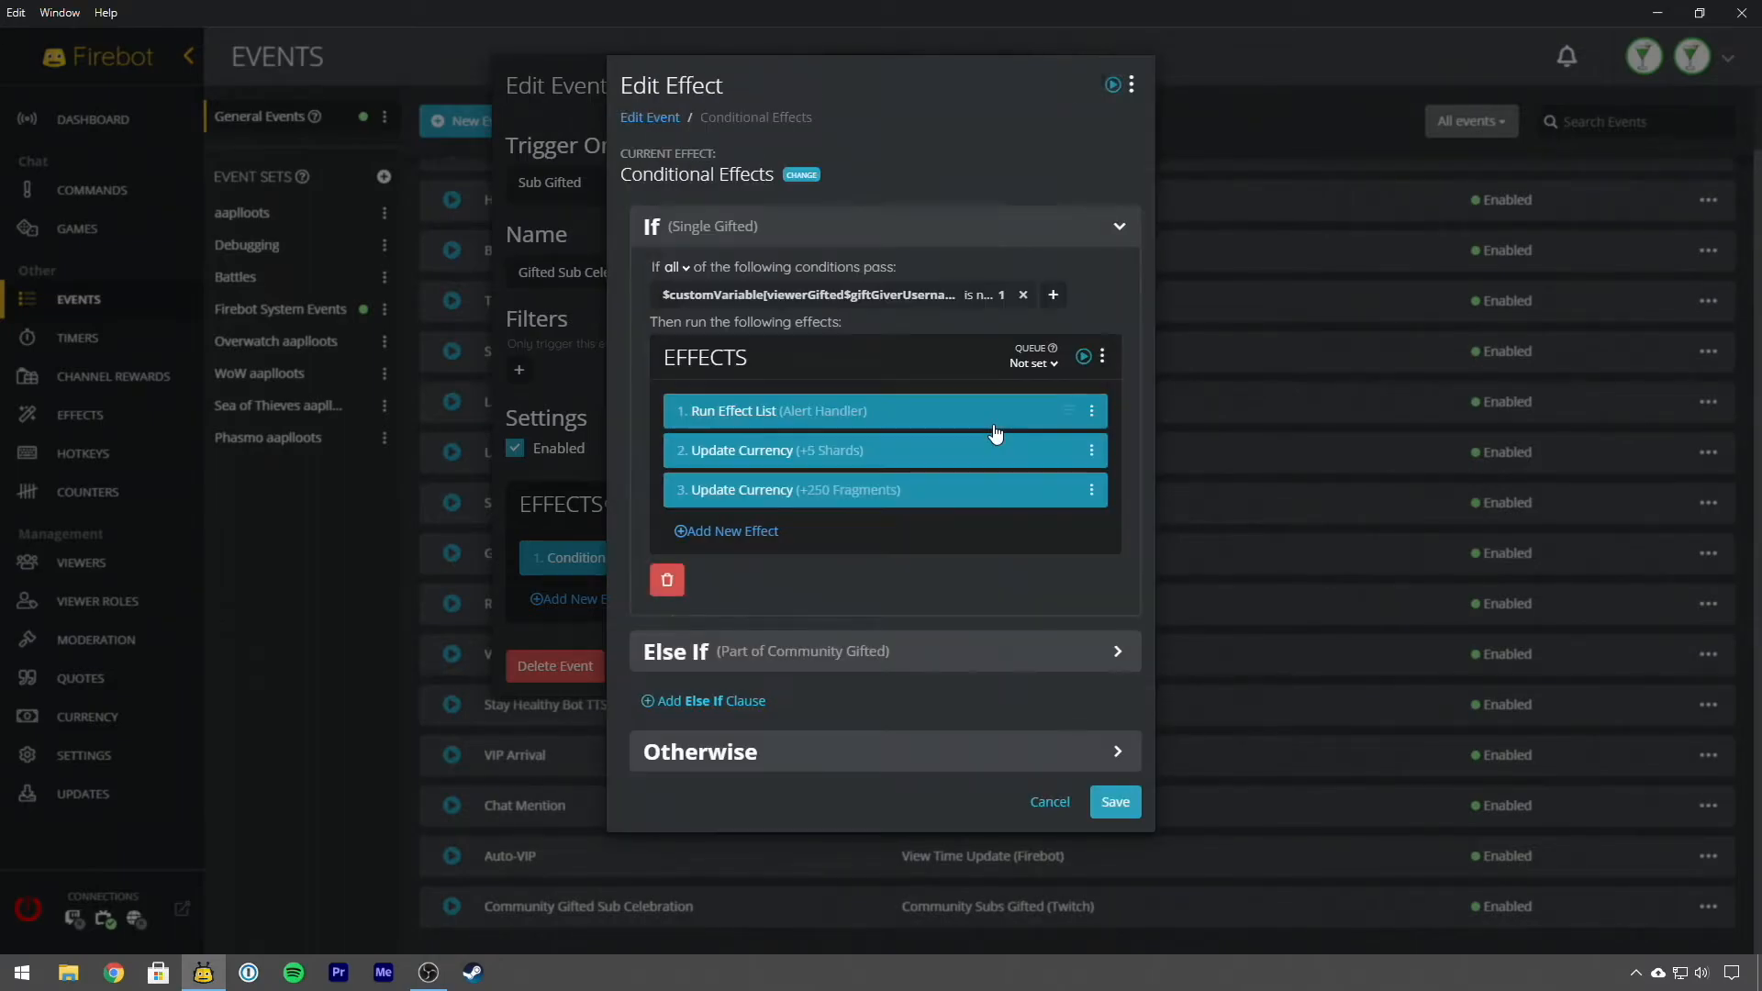
Check the alert arguments of the Single Gifted clause's Run Effect List, and expand the Part of Community Gifted clause.
click(830, 429)
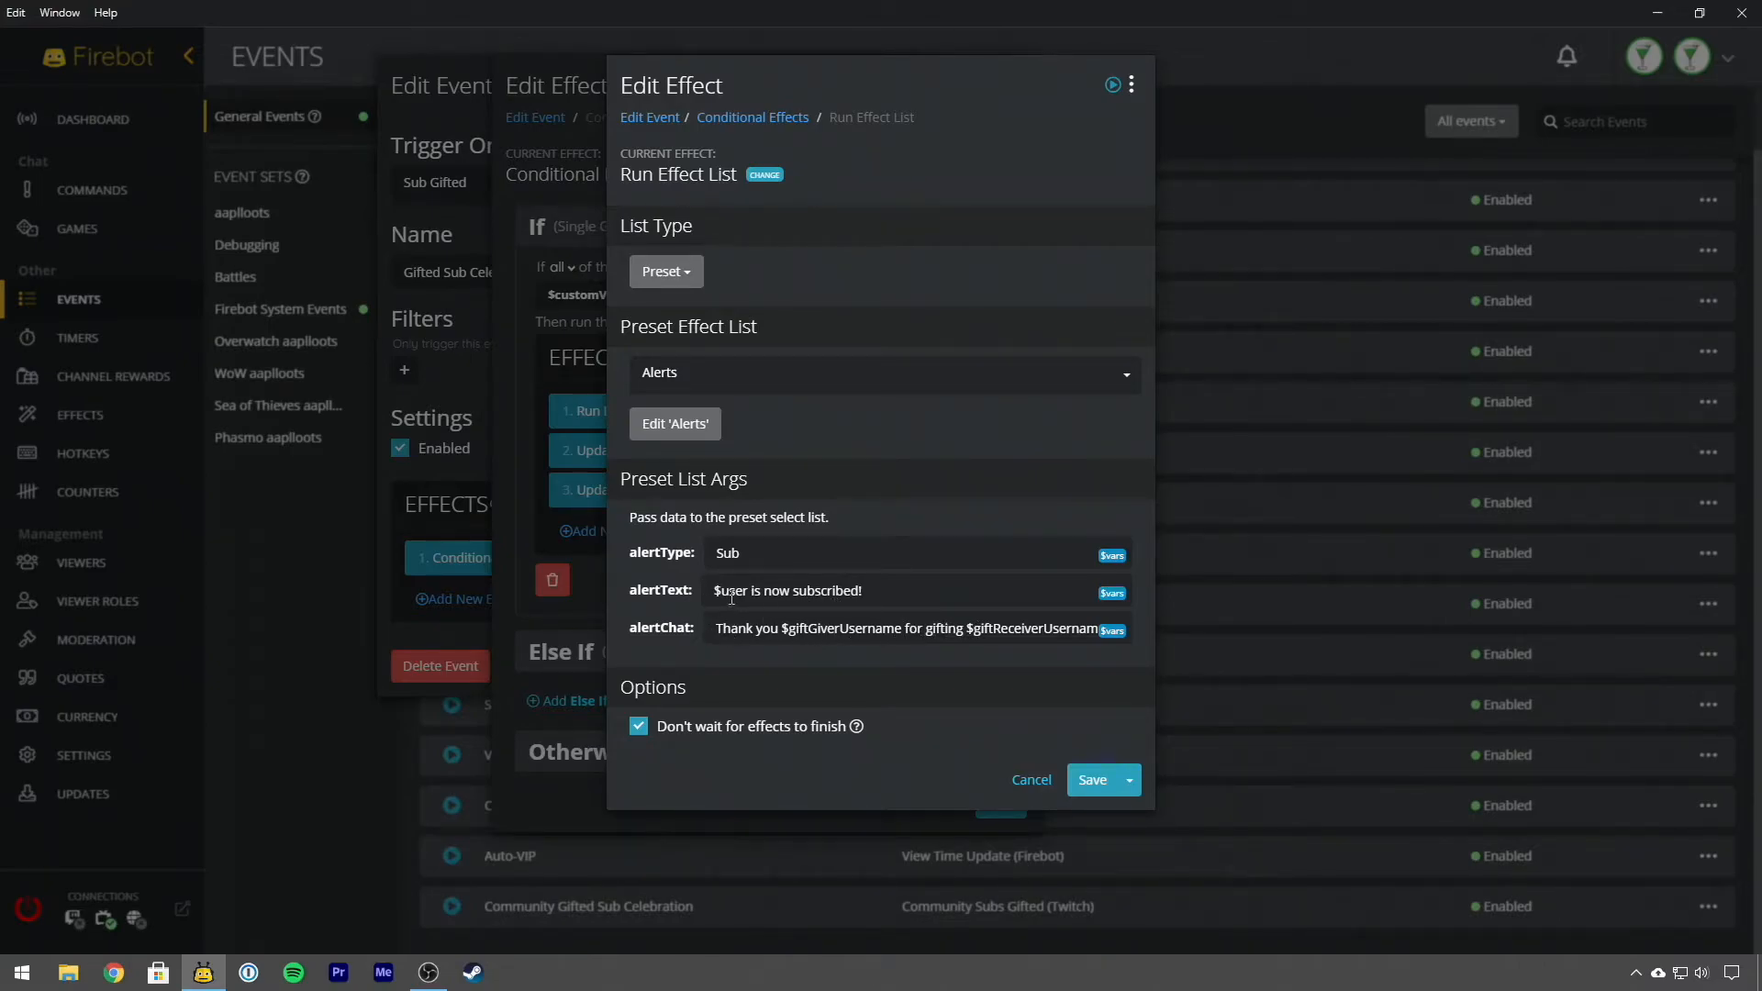
click(1029, 780)
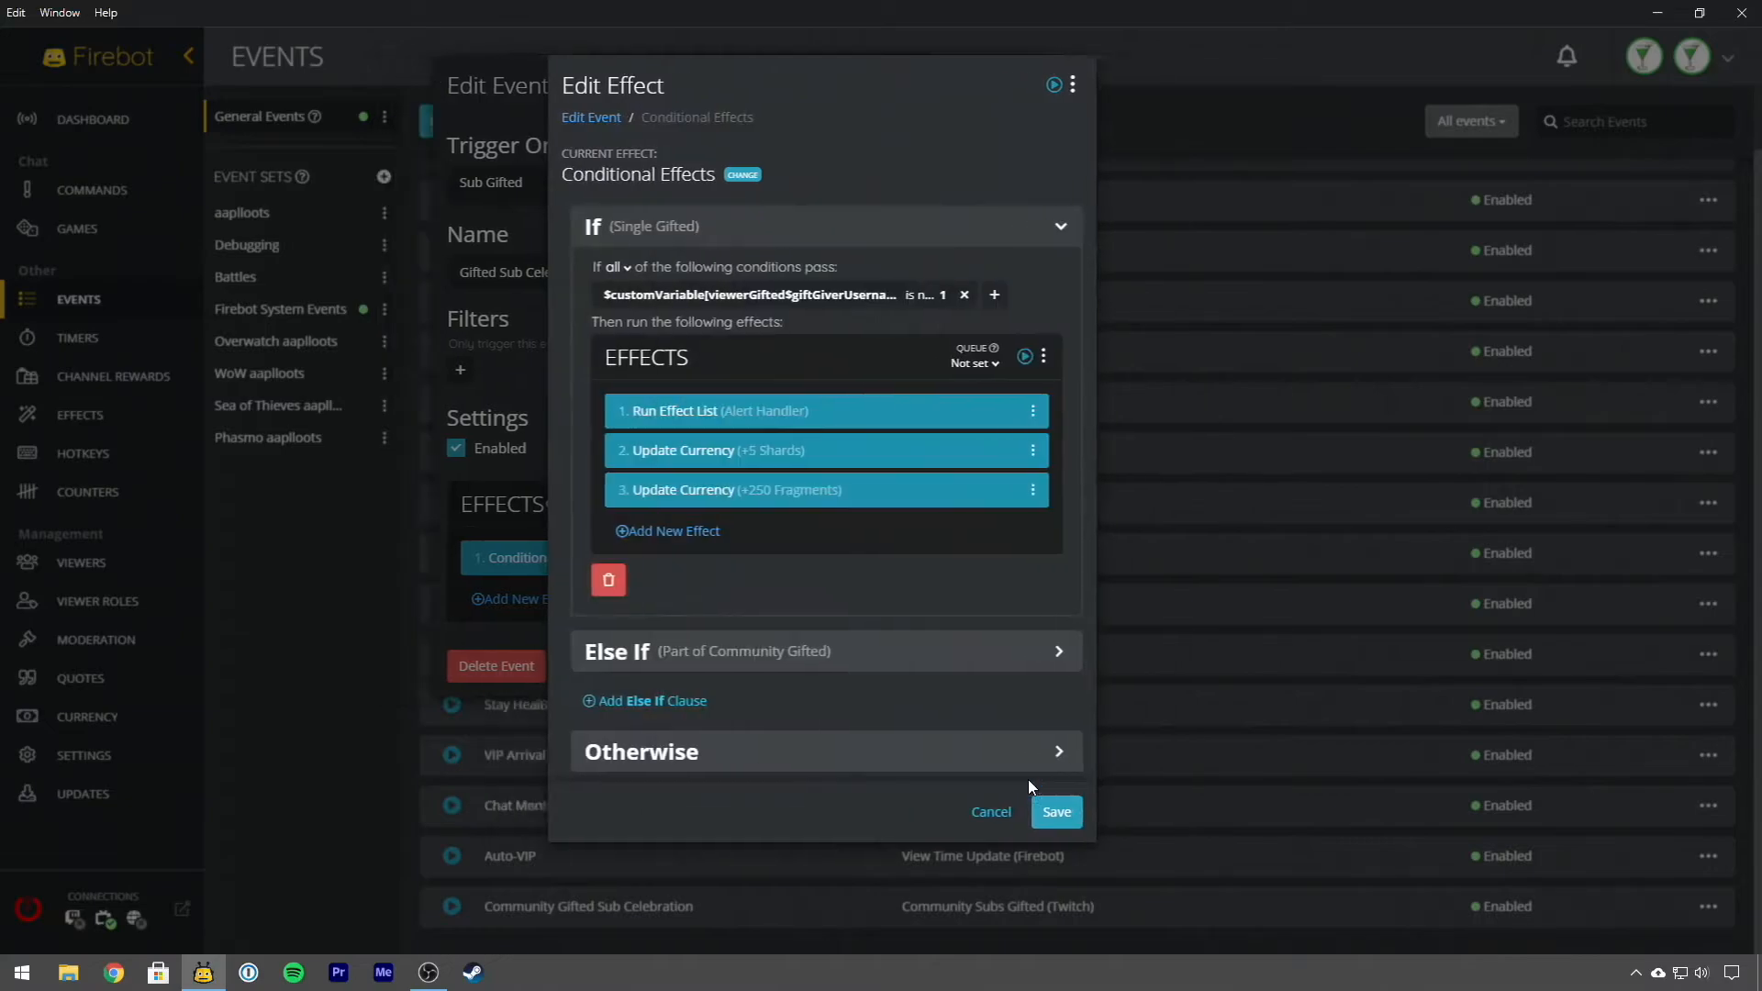
click(1025, 662)
scroll(1027, 497, down, 2)
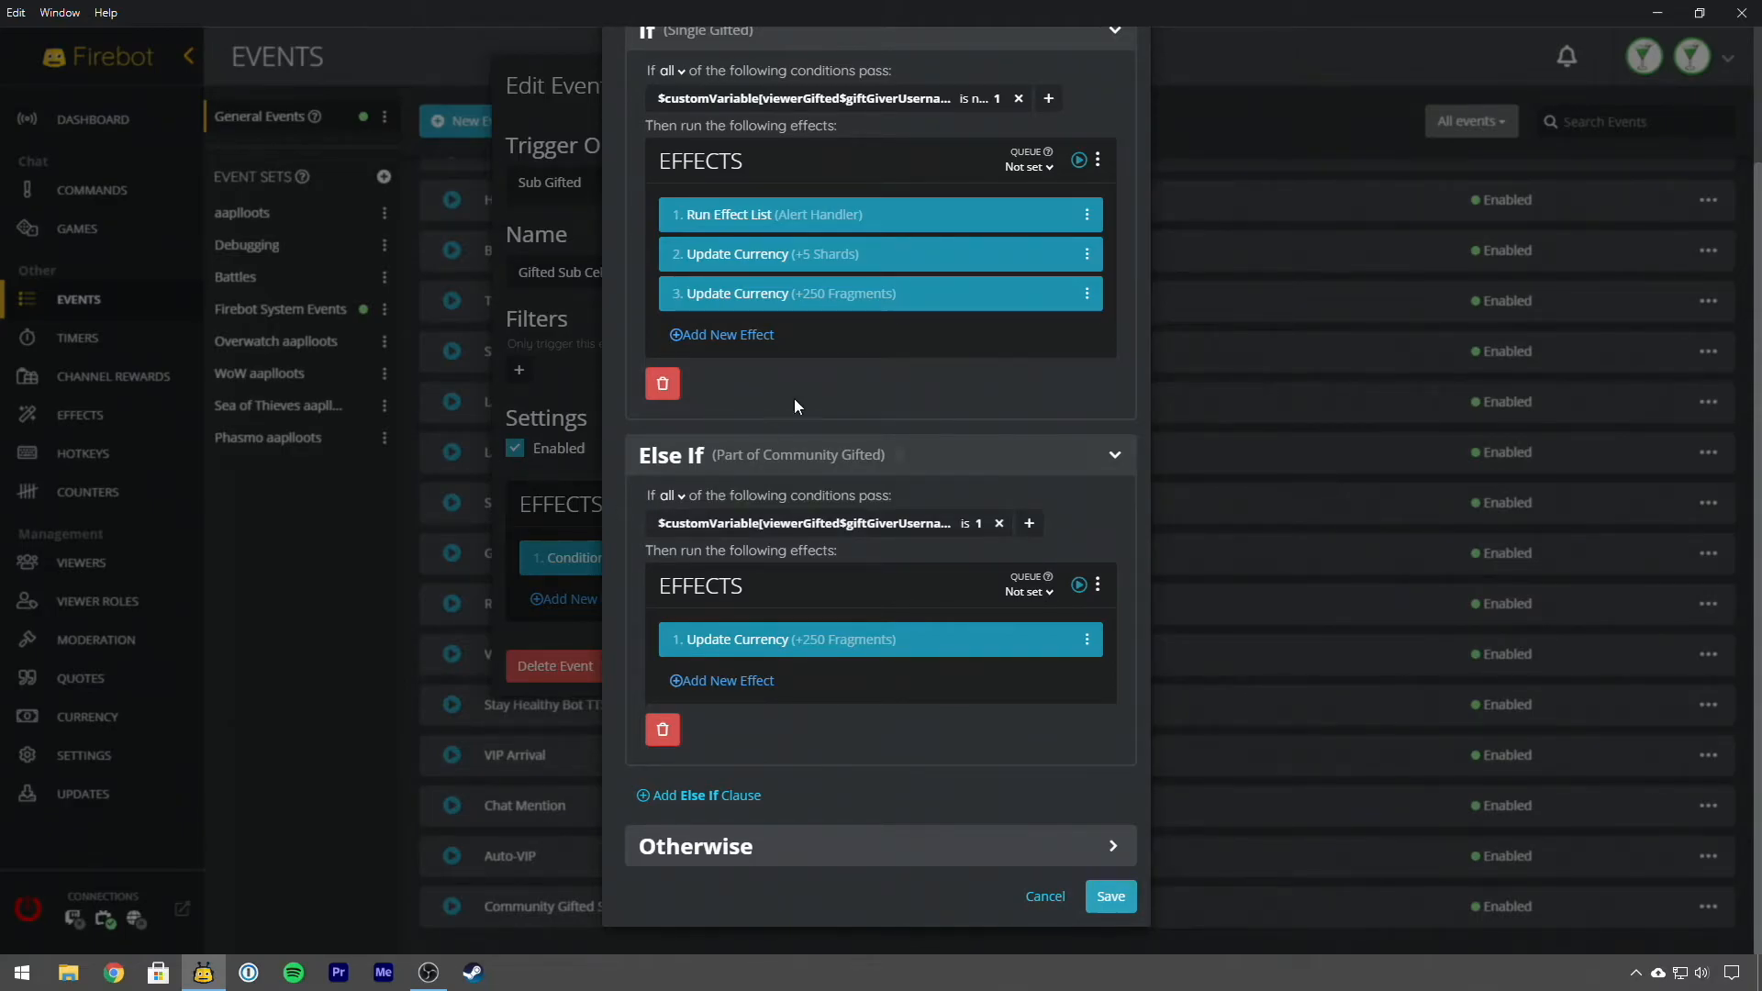
Examine the conditional effects inside the Alerts preset effect list, and return to the Gifted Sub Celebration event.
click(789, 215)
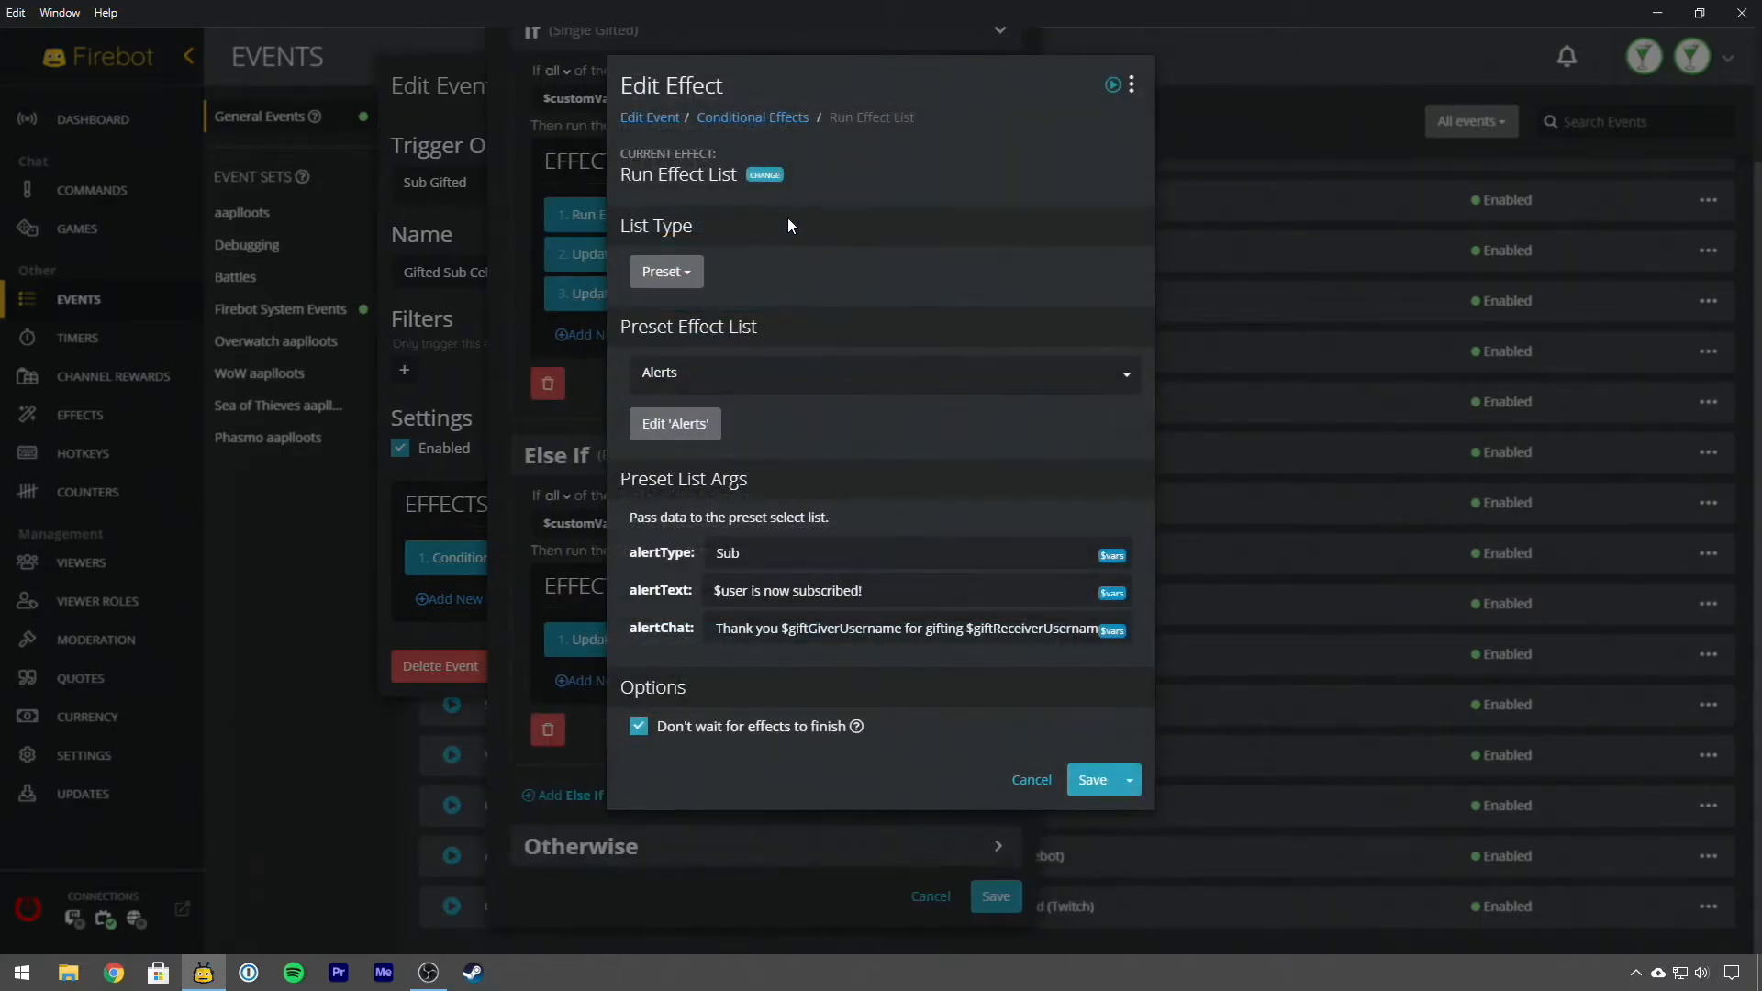
click(672, 422)
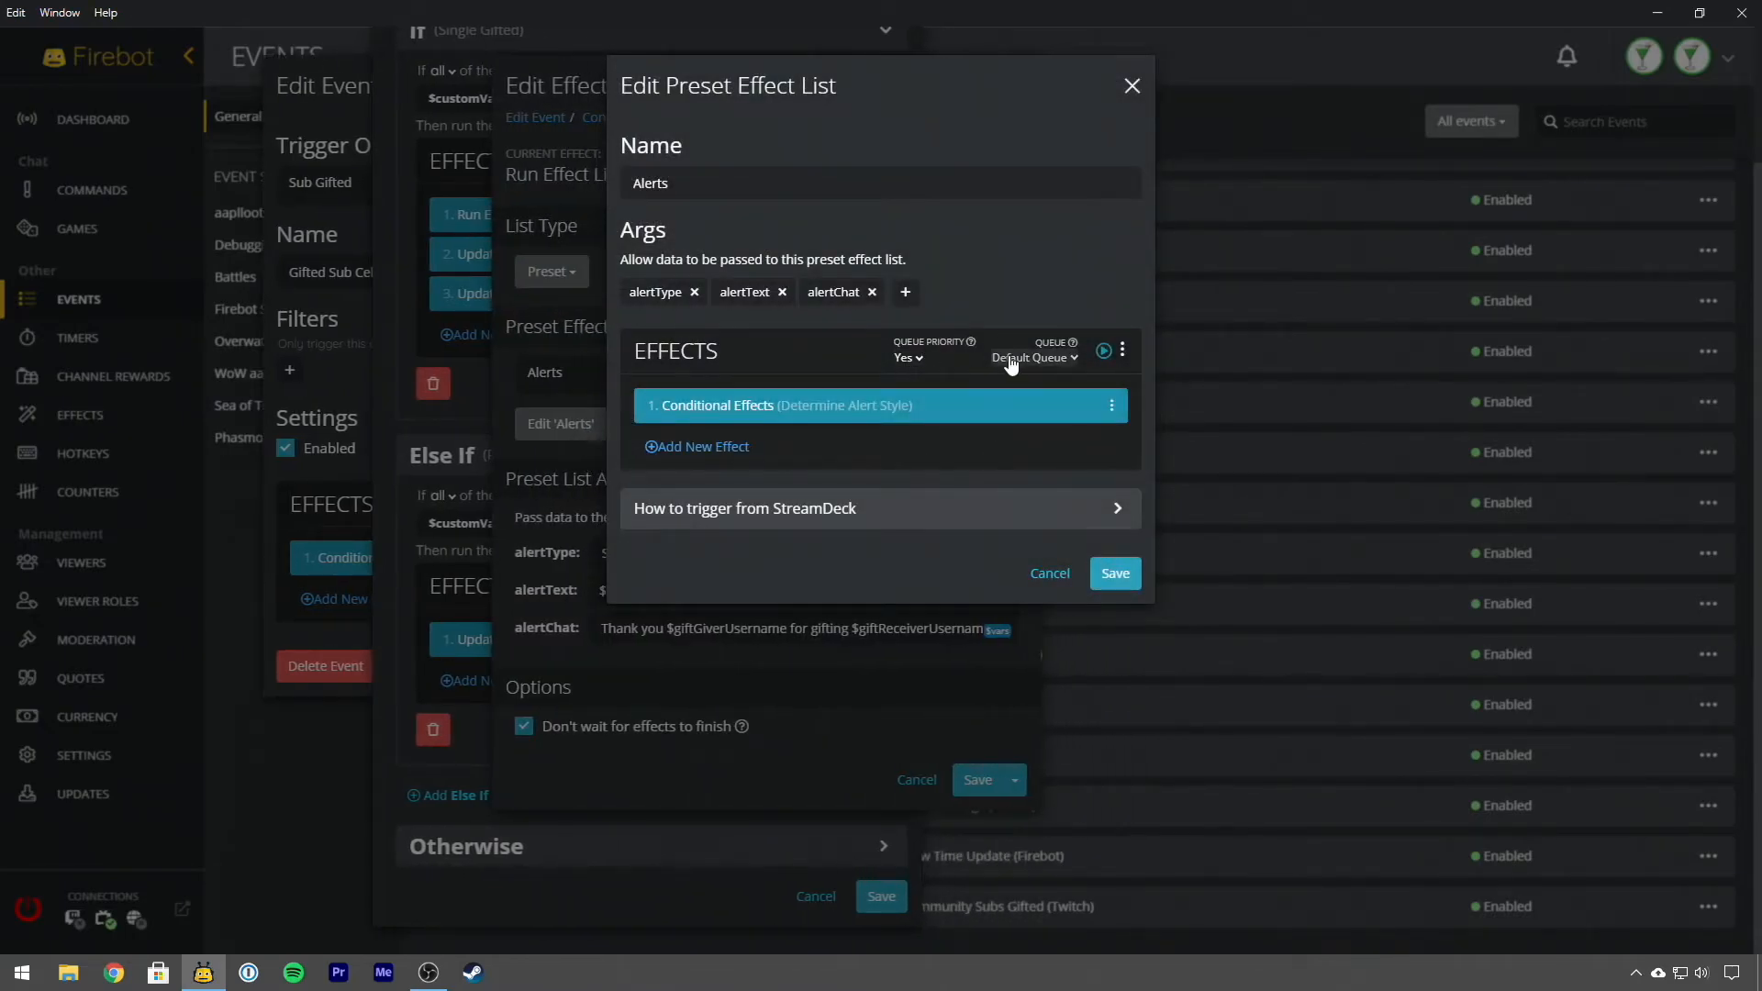
click(936, 405)
click(840, 243)
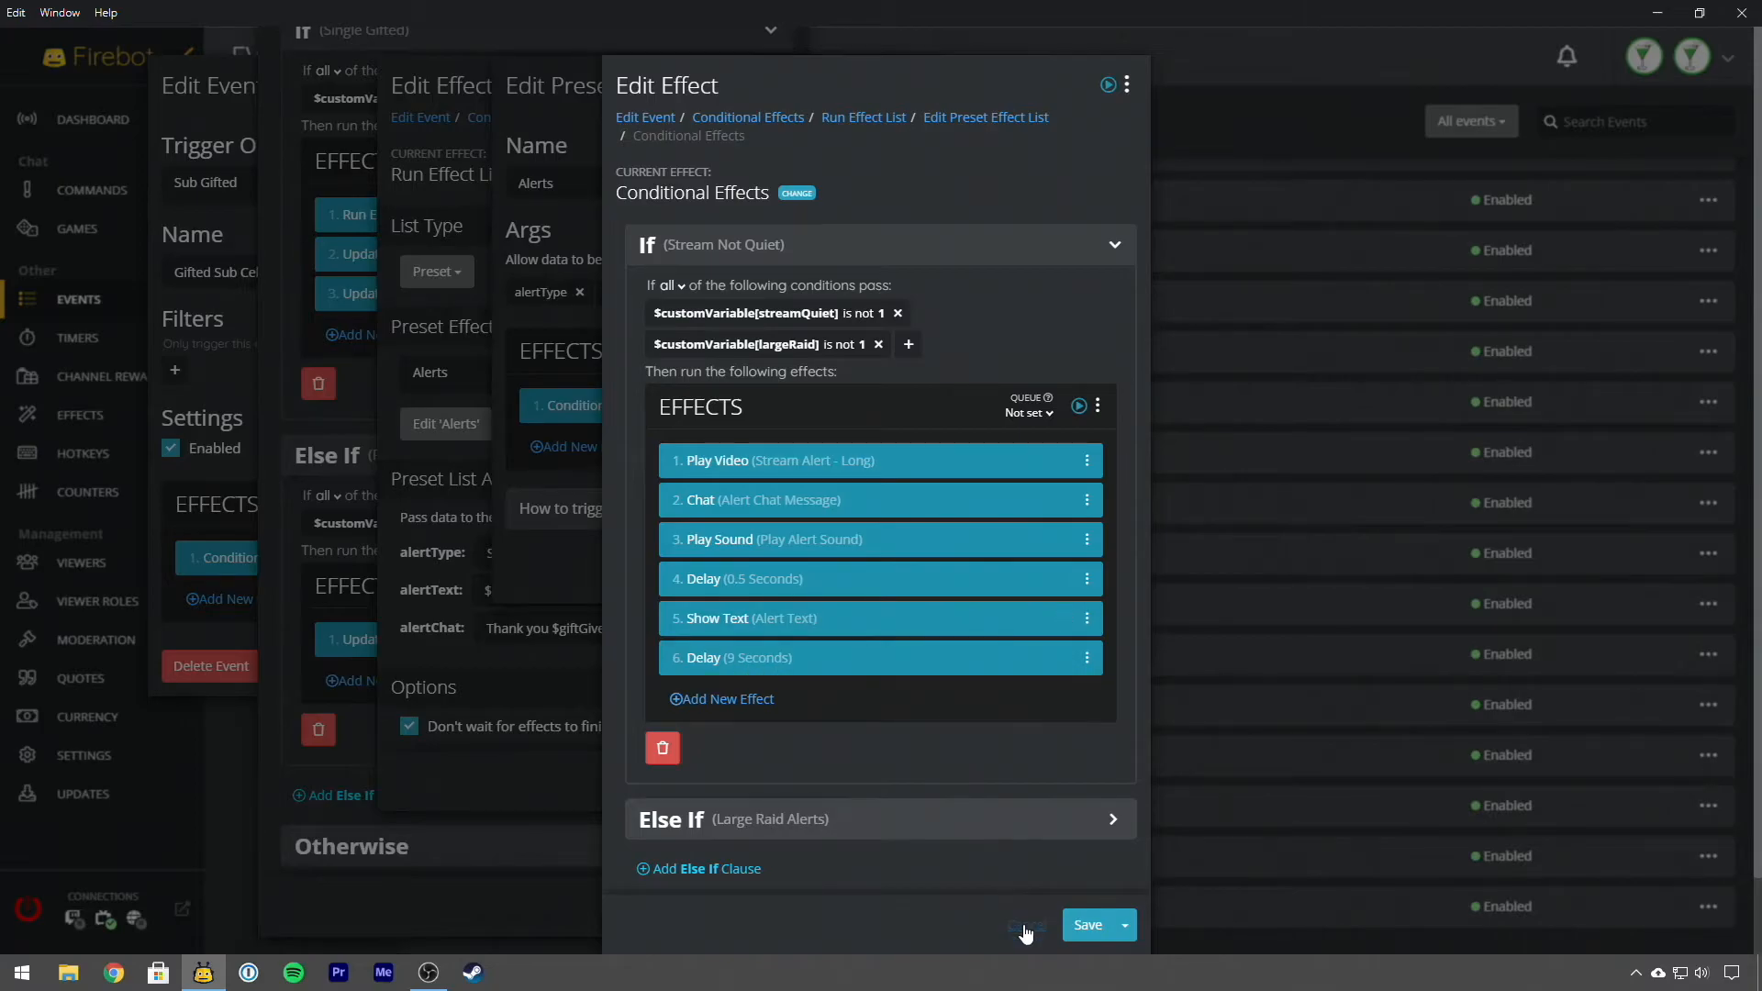
click(1088, 924)
click(1018, 787)
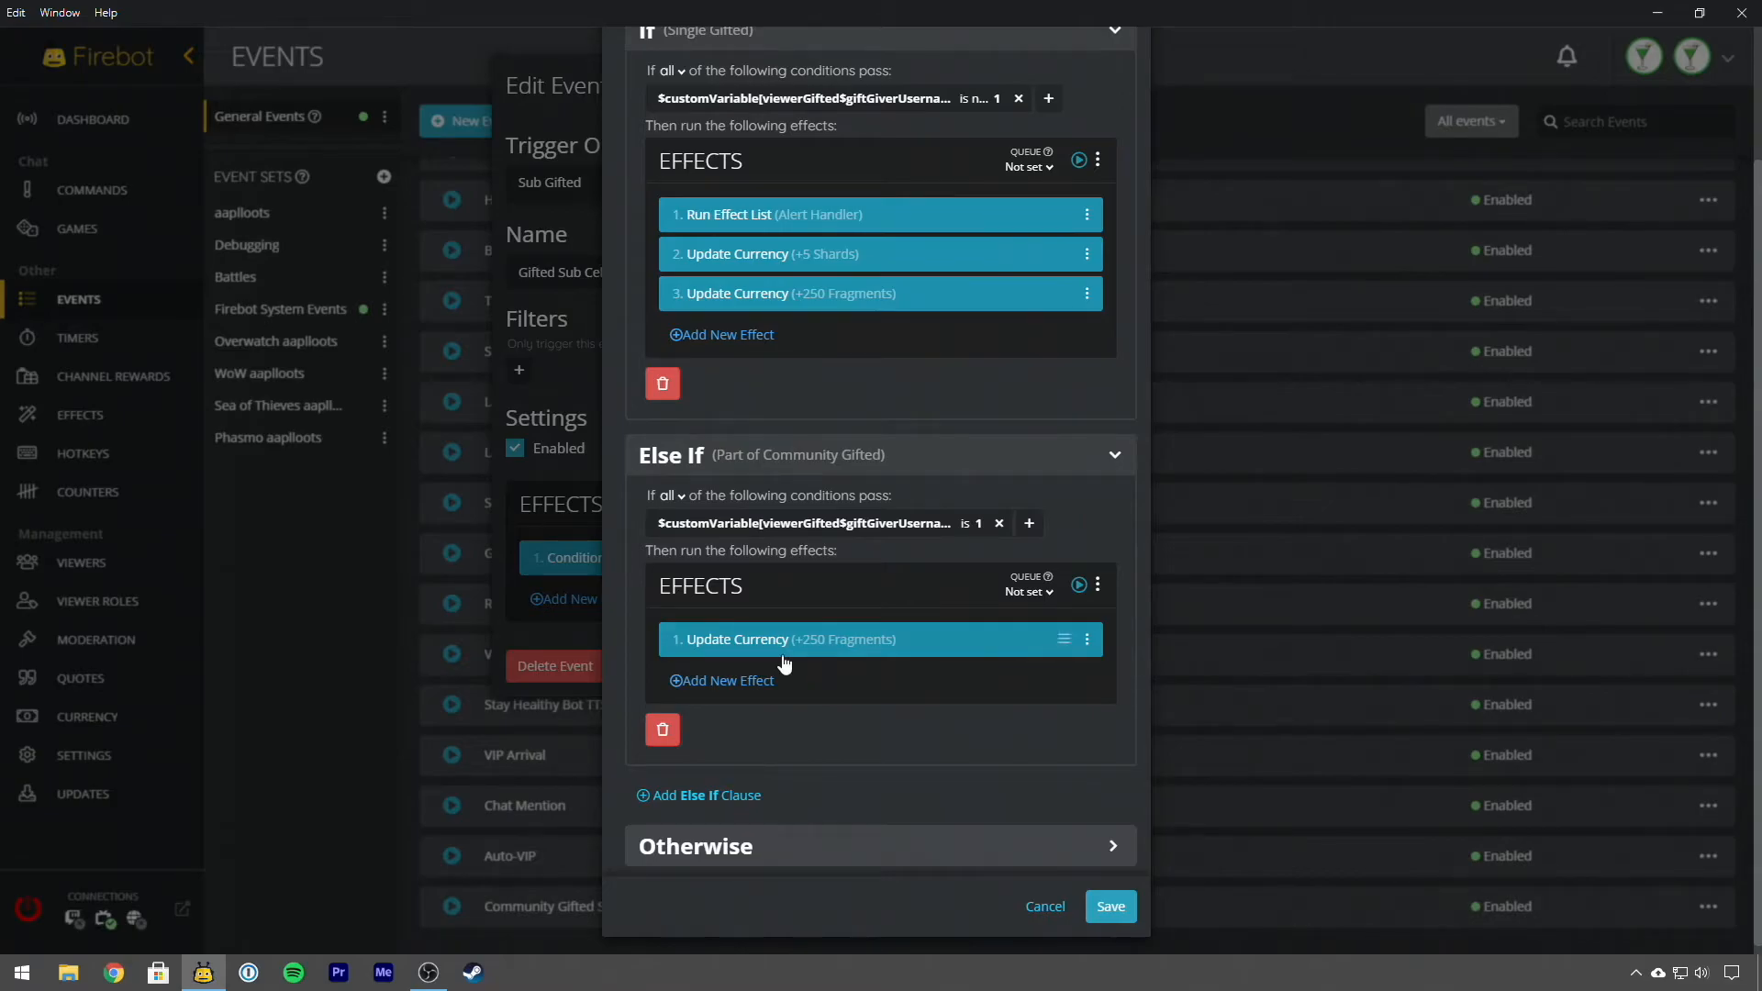
click(1043, 909)
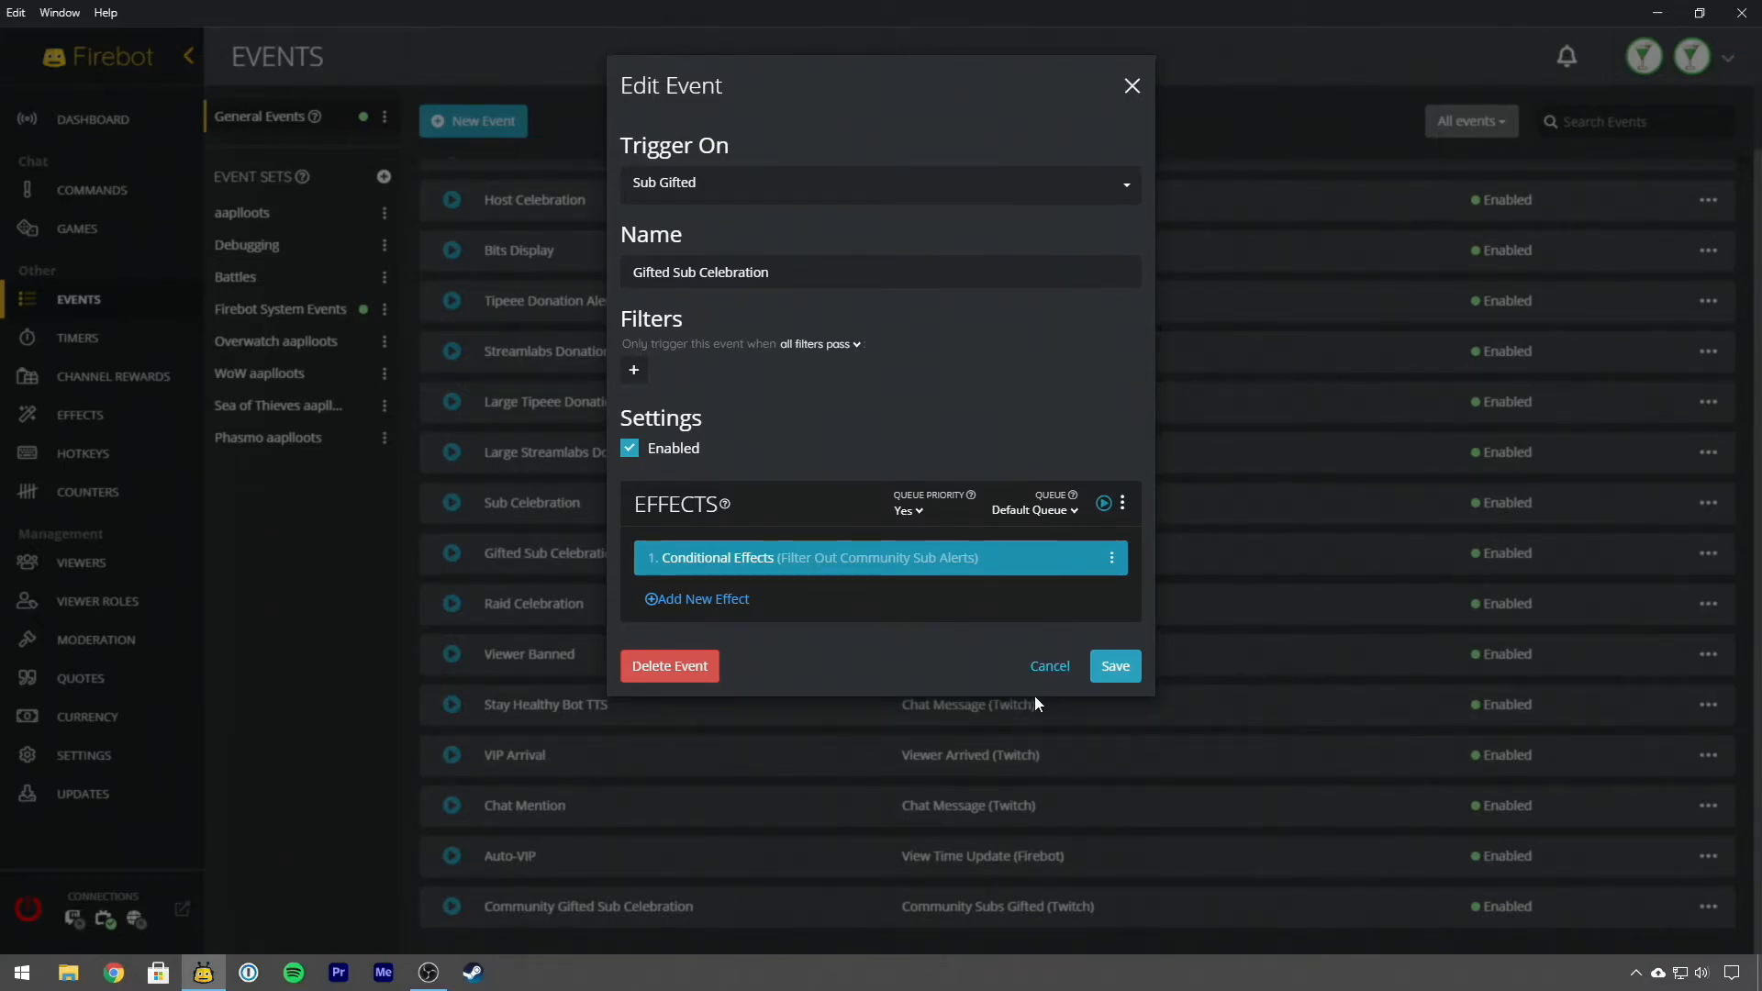
Compare the effects of the Single Gifted and Part of Community Gifted clauses, and close the event without saving.
click(790, 573)
click(896, 229)
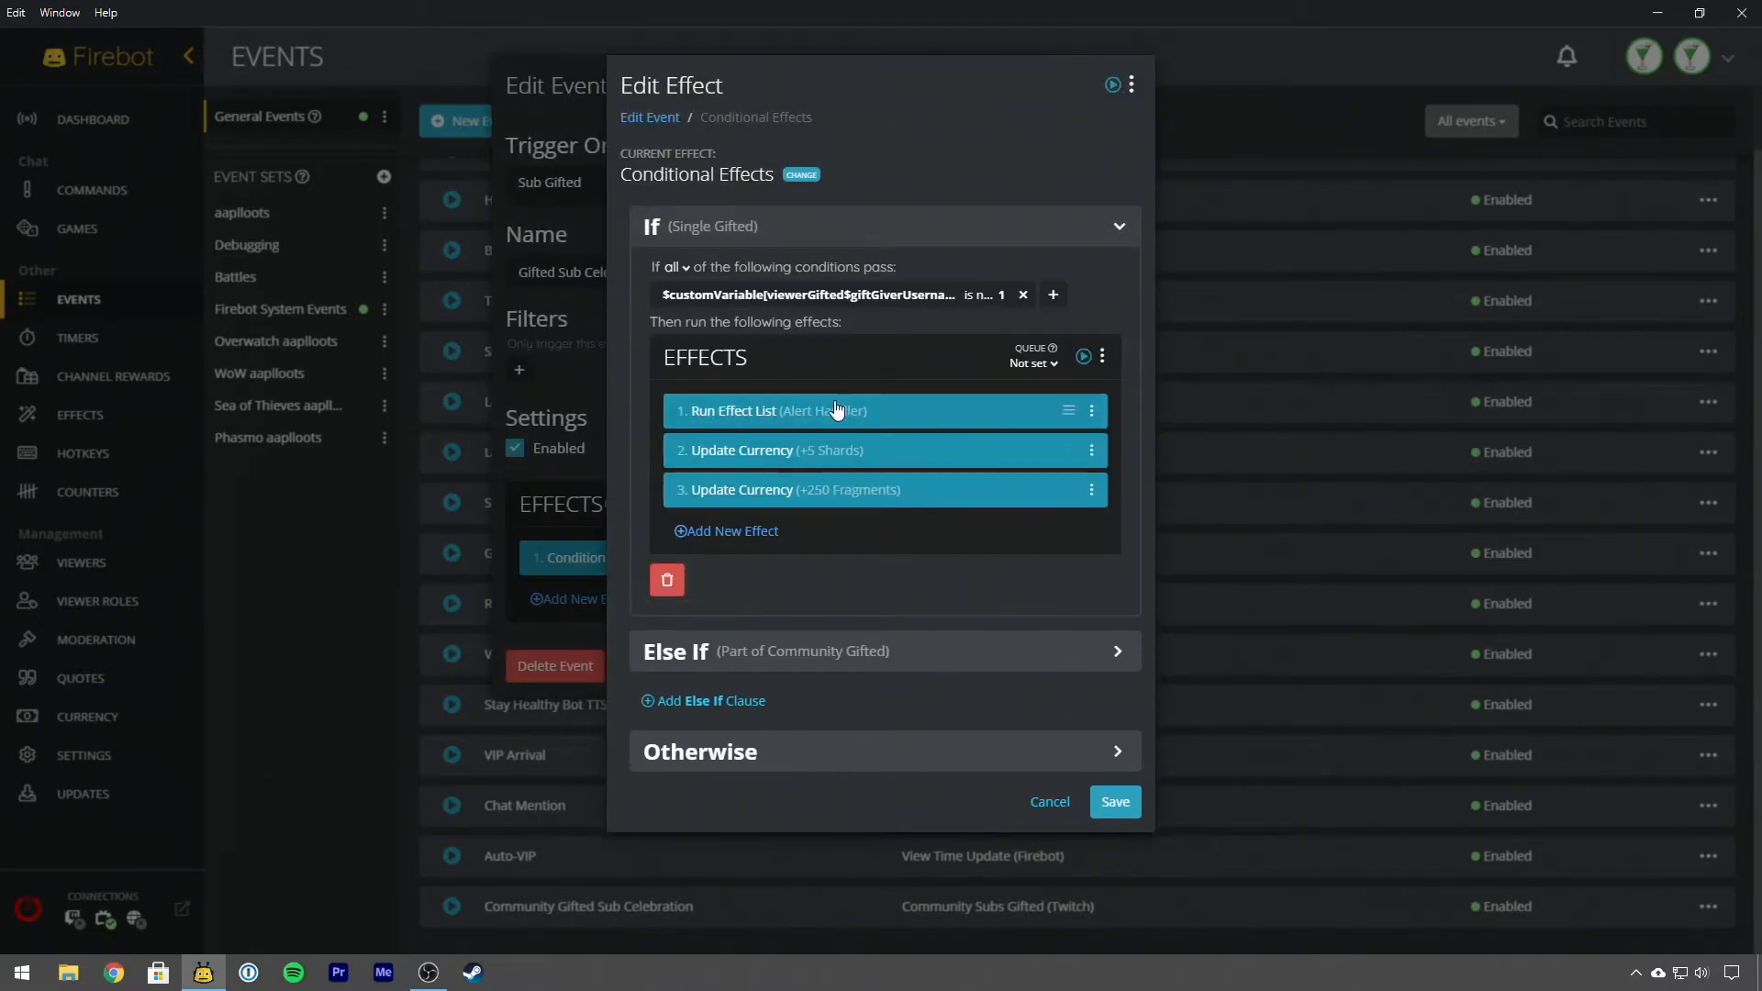
click(862, 654)
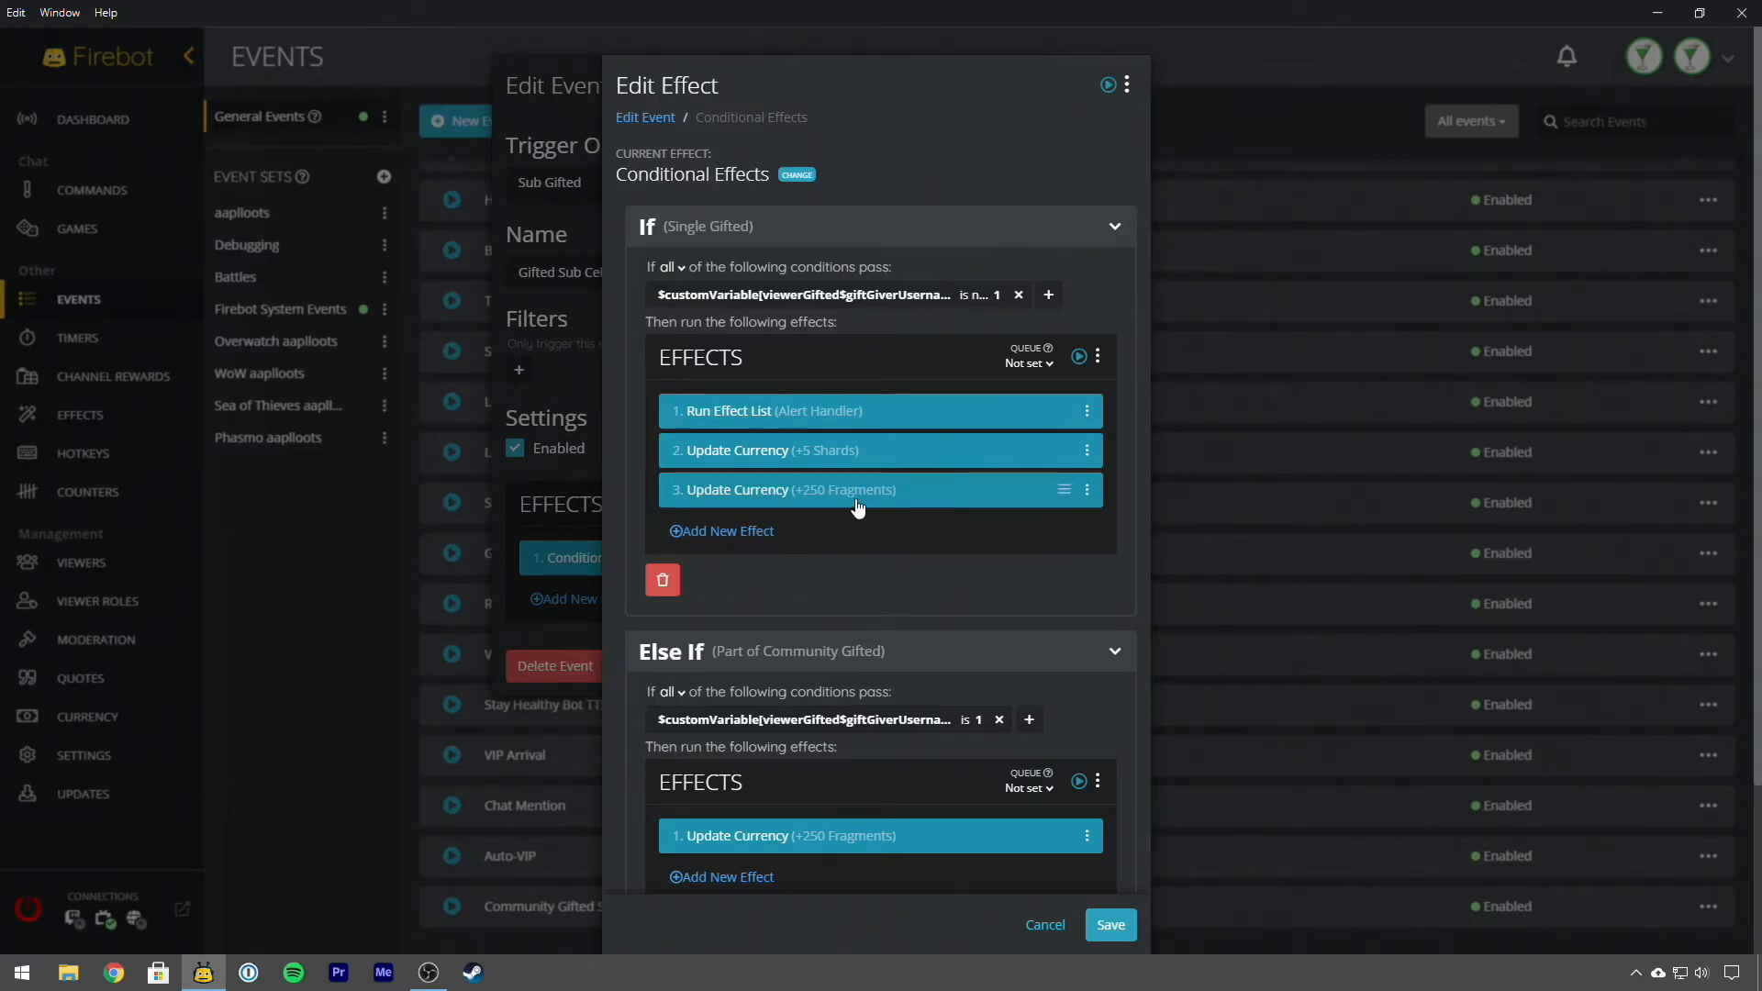
click(1057, 927)
click(1057, 670)
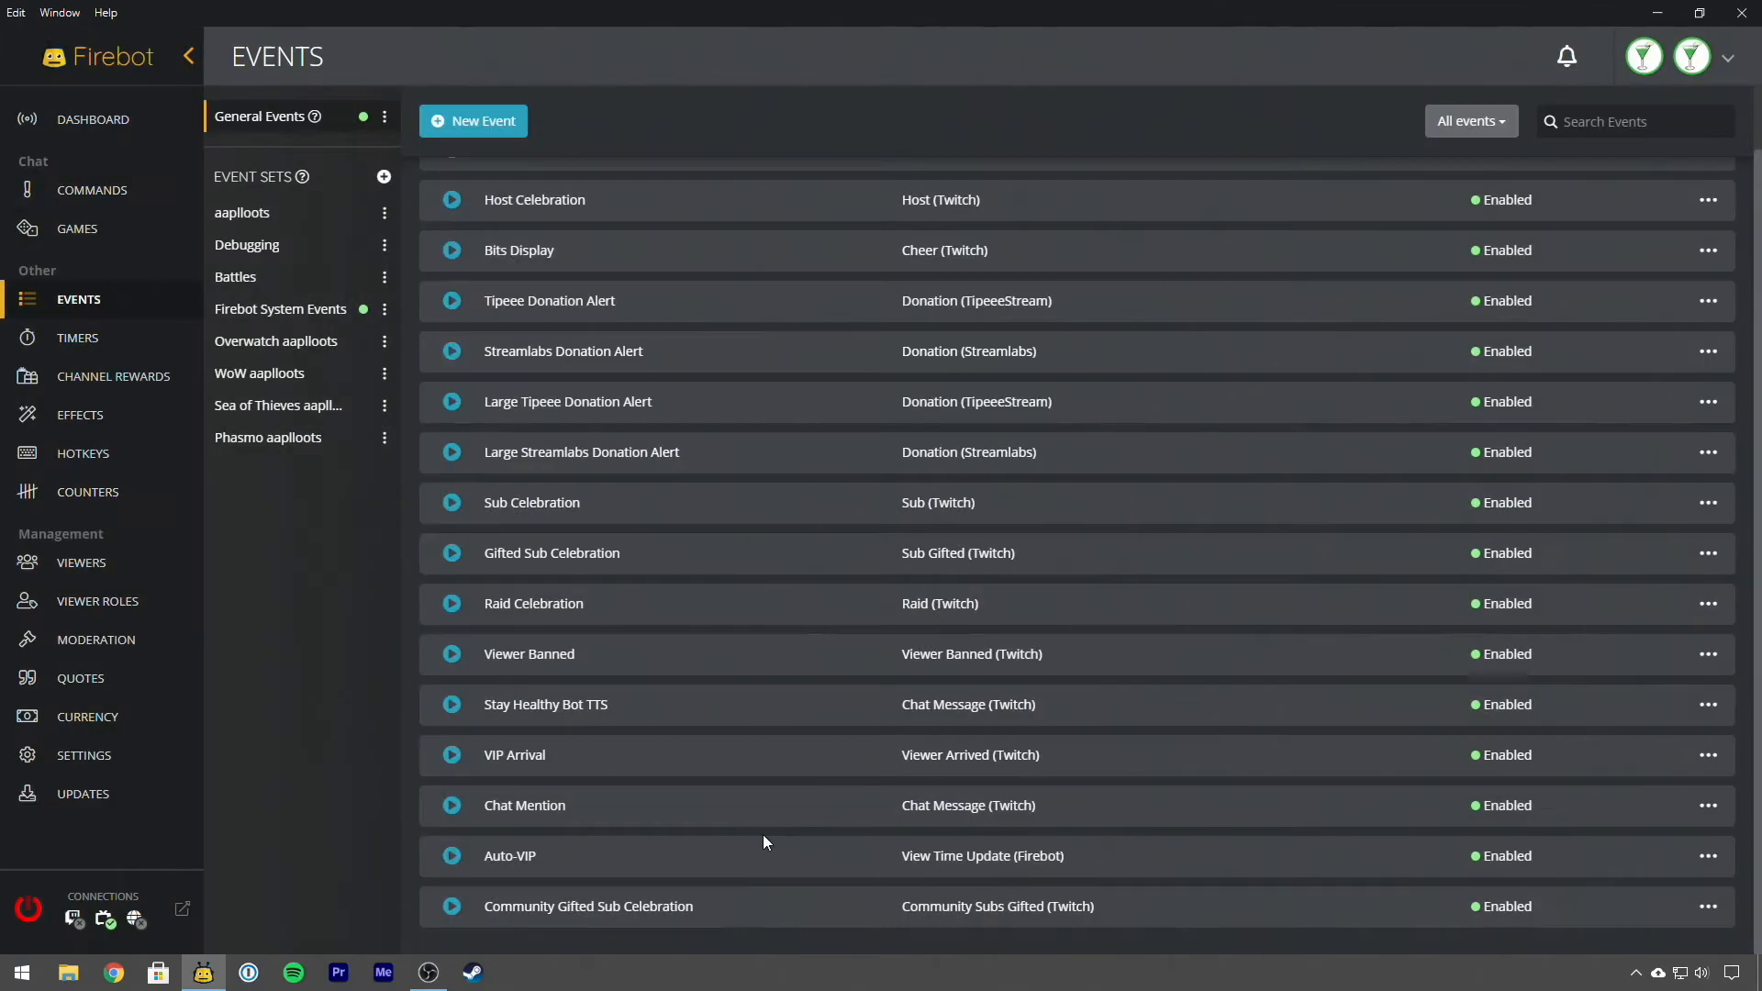
Try durations of 3 and 10 seconds for the Custom Variable effect of the Community Gifted Sub Celebration event, and discard the edits.
right_click(755, 925)
click(807, 754)
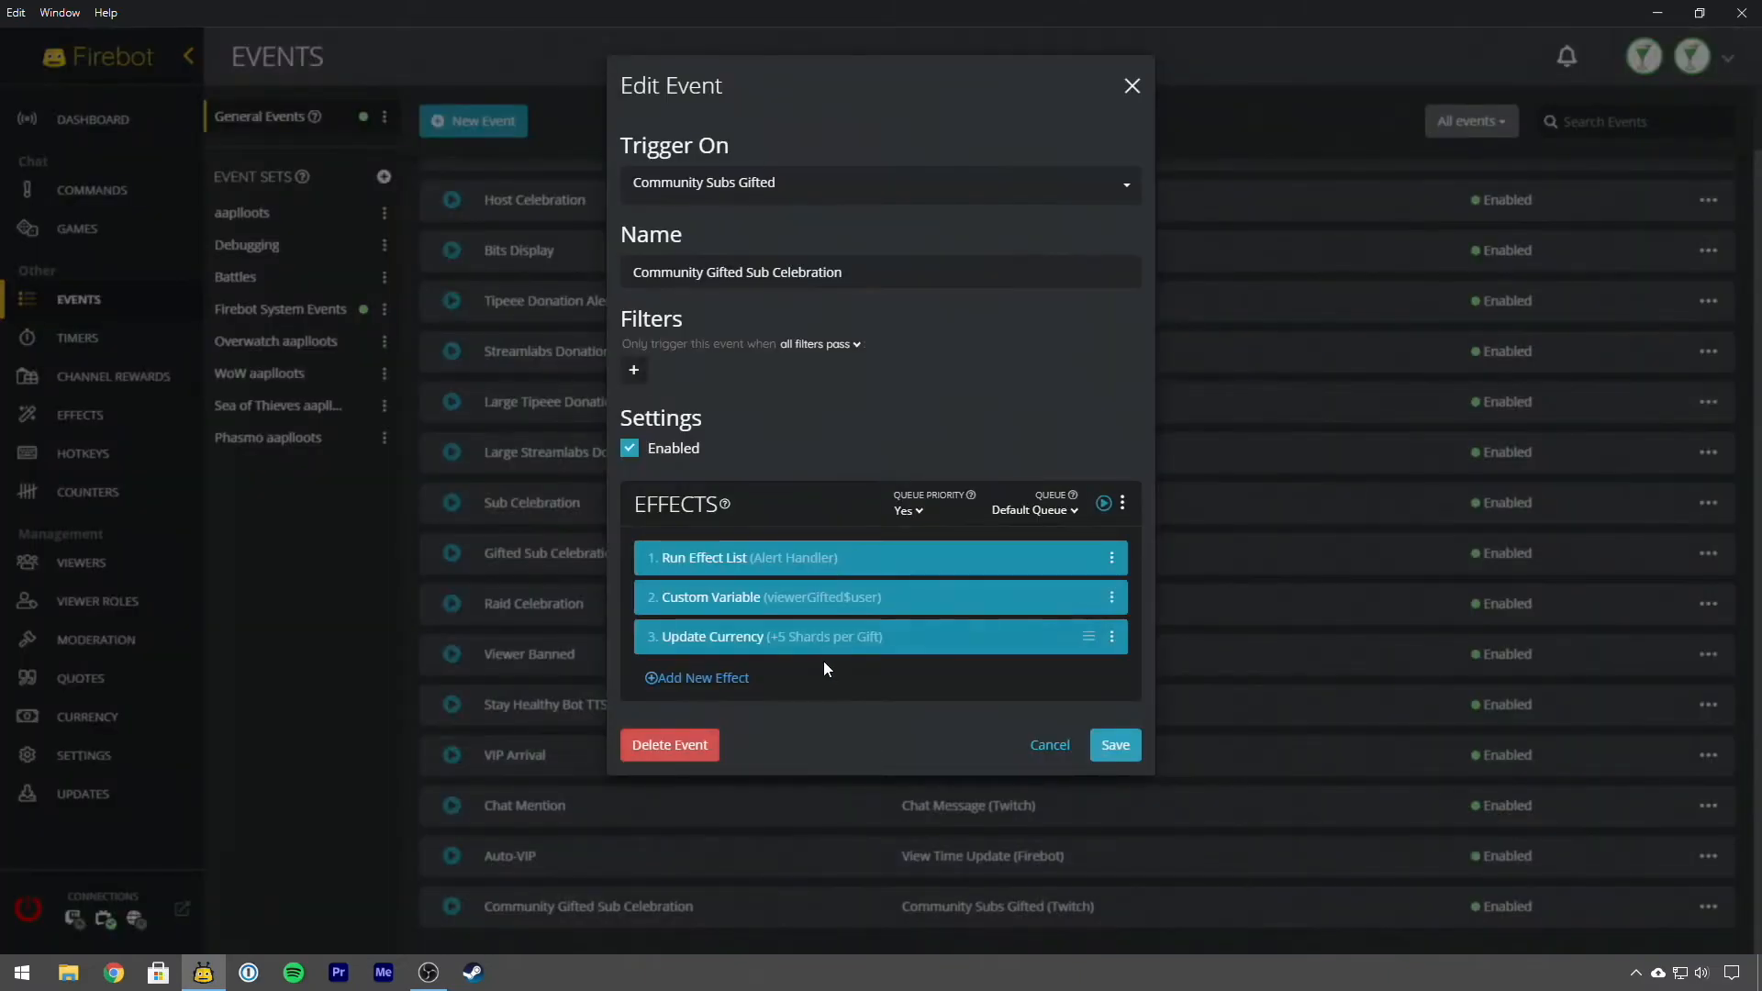
click(833, 604)
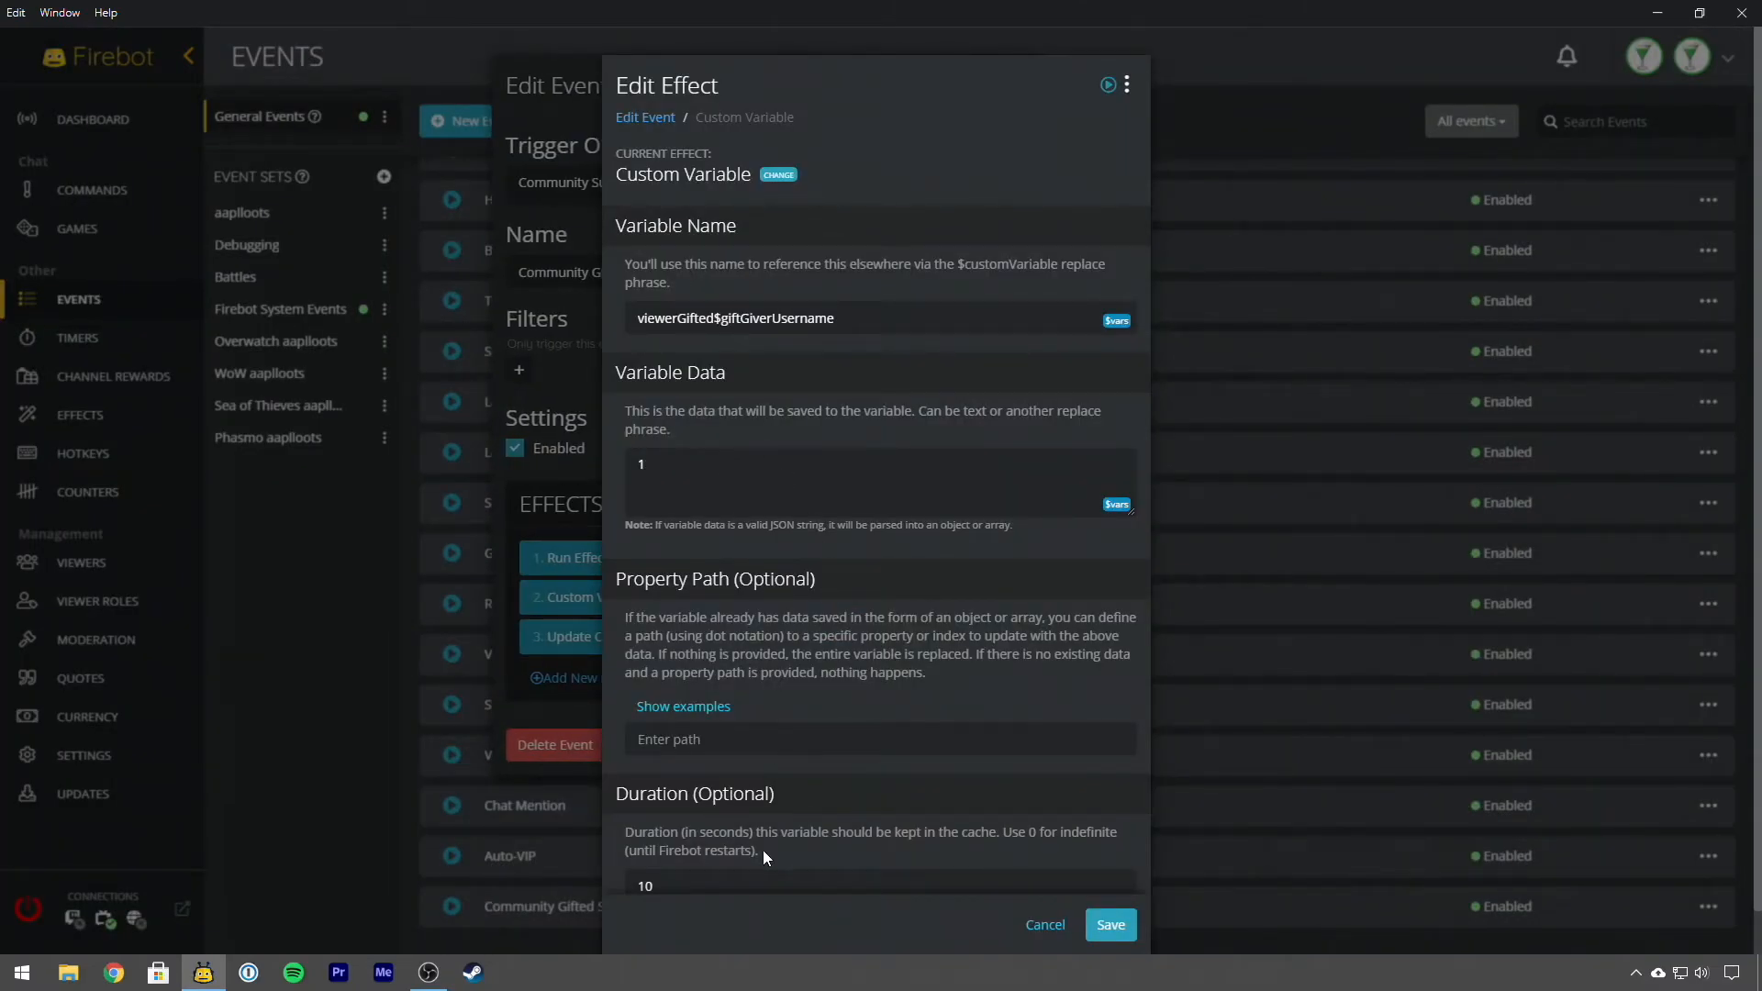
scroll(764, 851, down, 2)
drag(715, 848, 584, 841)
drag(722, 843, 618, 841)
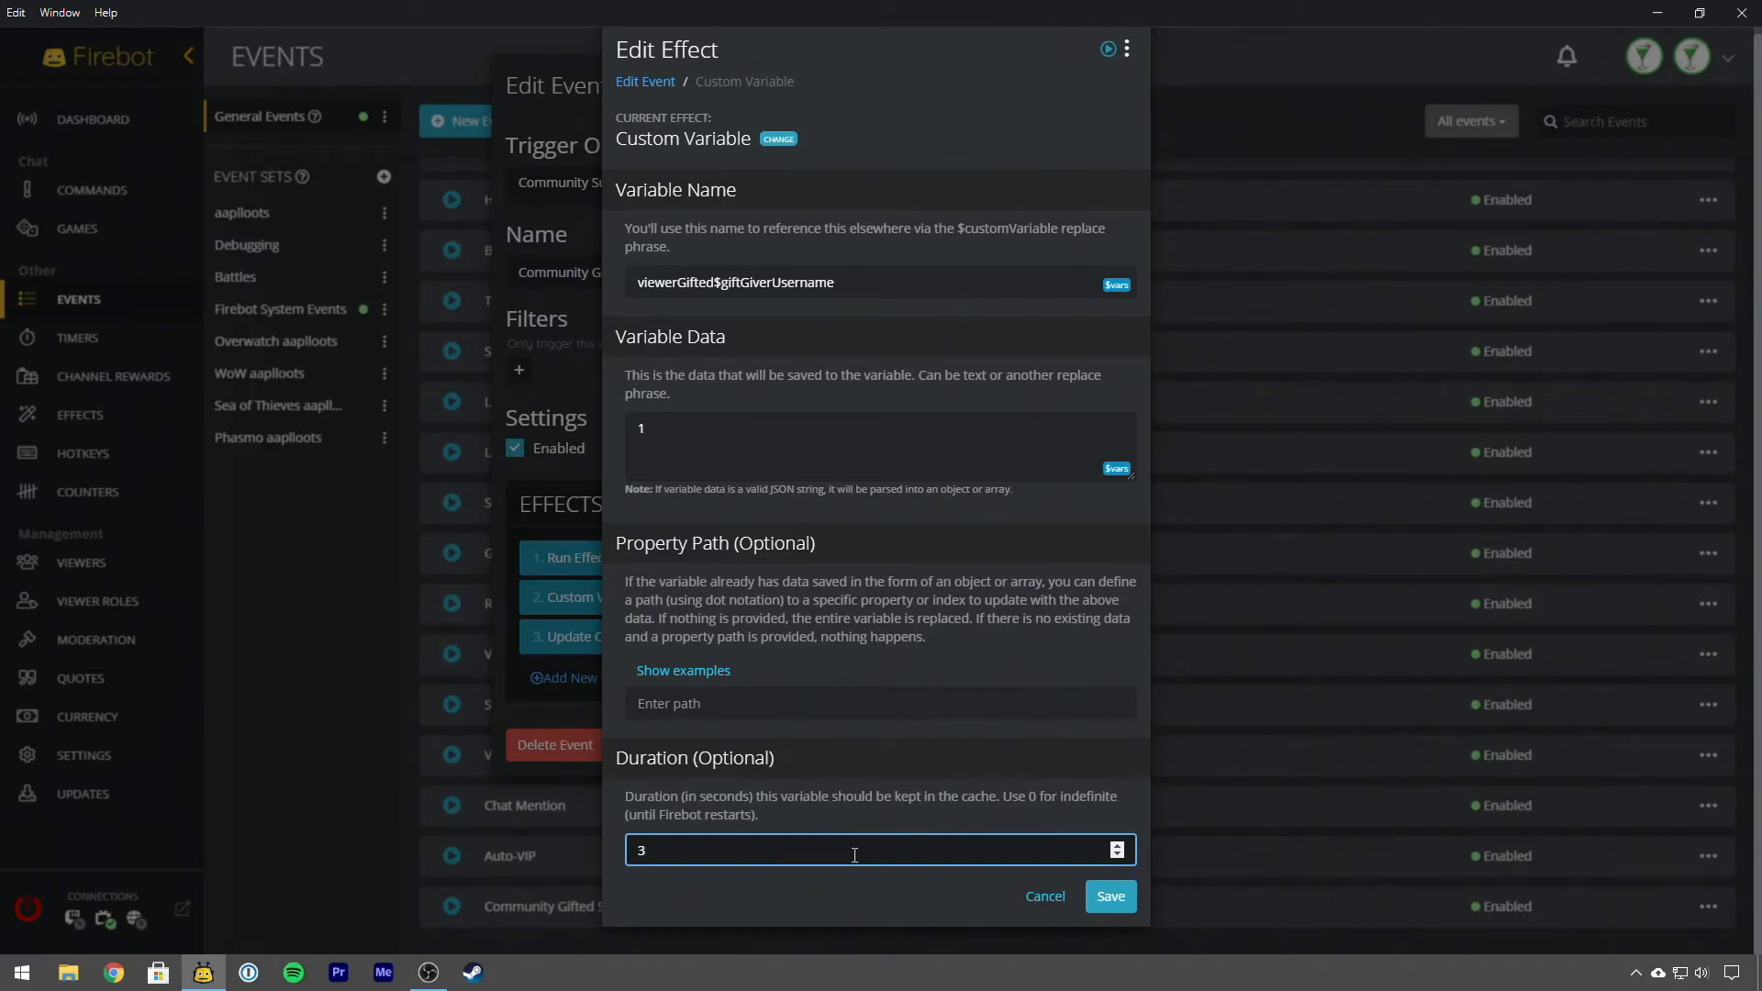
text(10)
click(1044, 901)
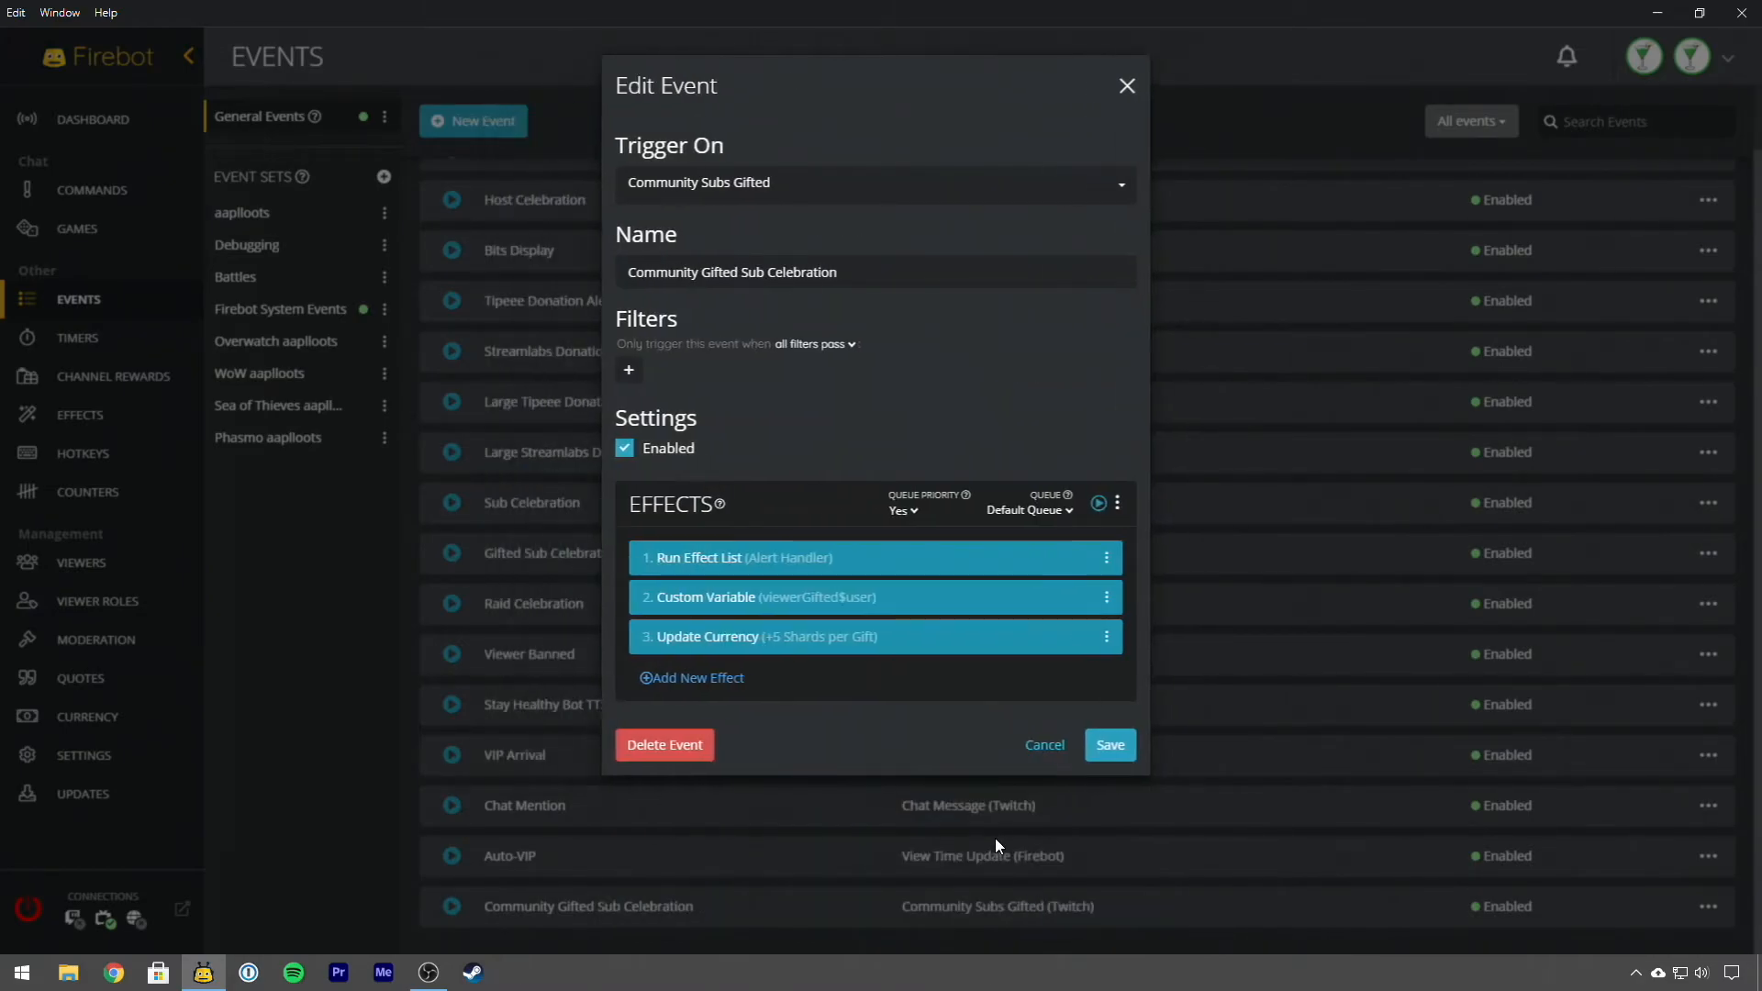
click(1046, 745)
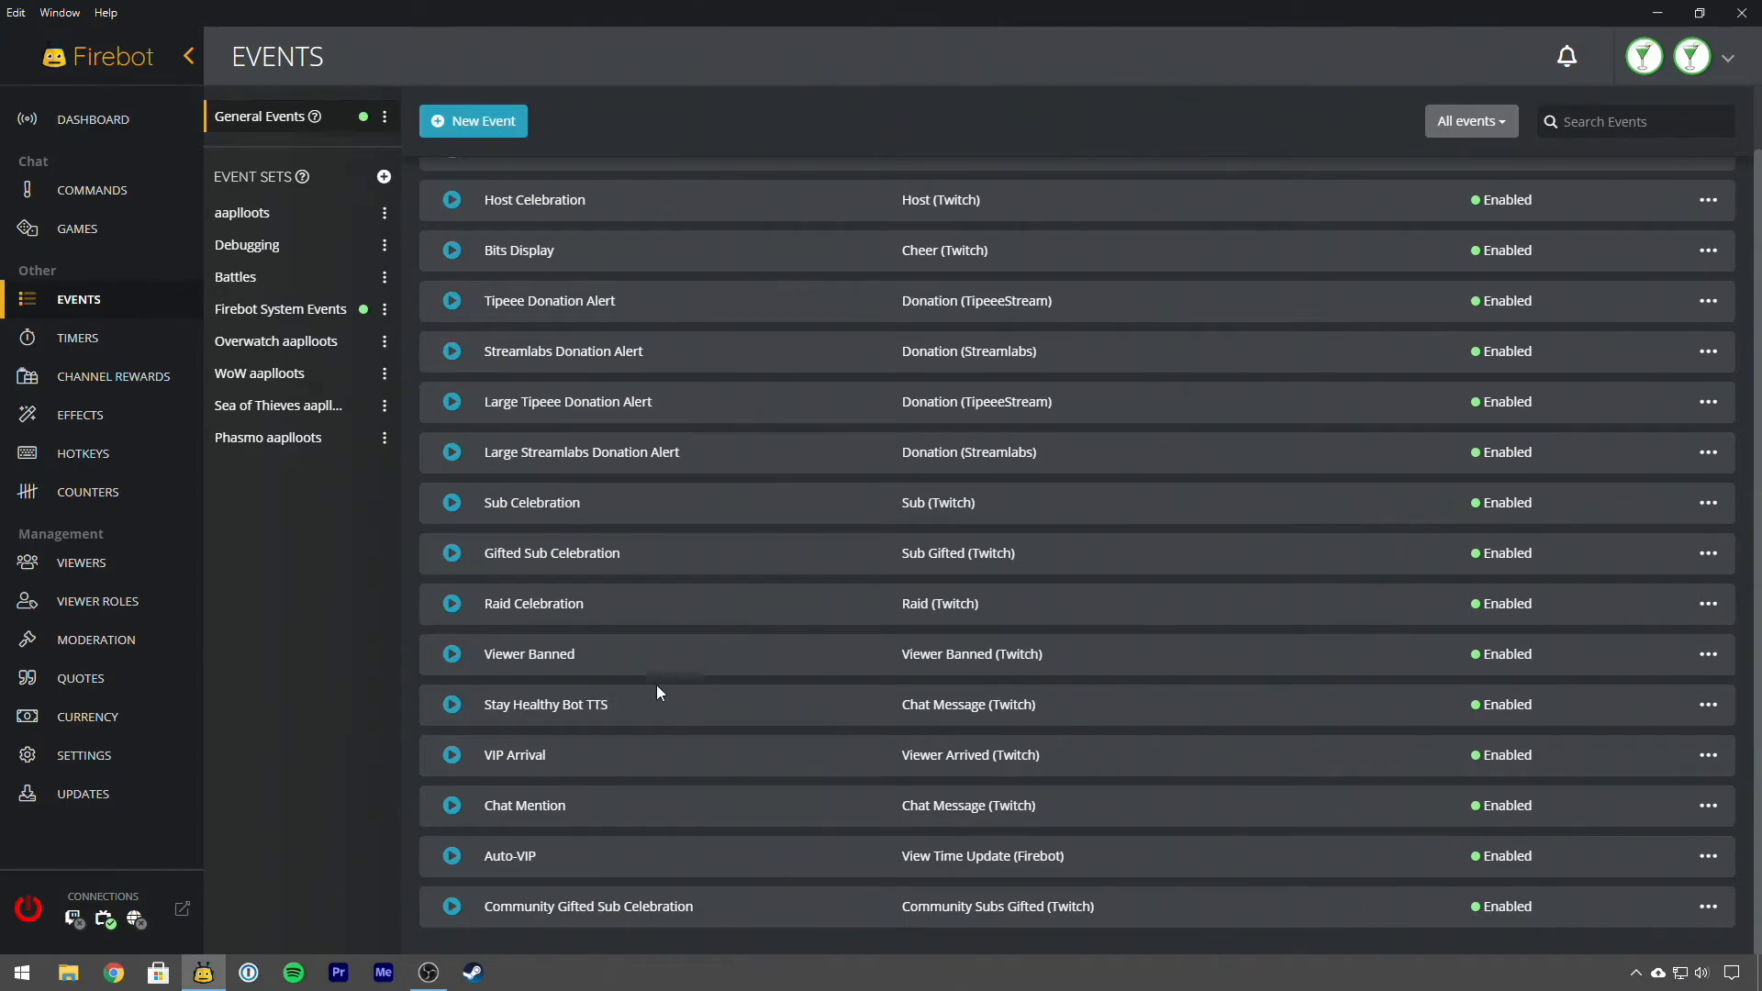
right_click(680, 647)
click(700, 580)
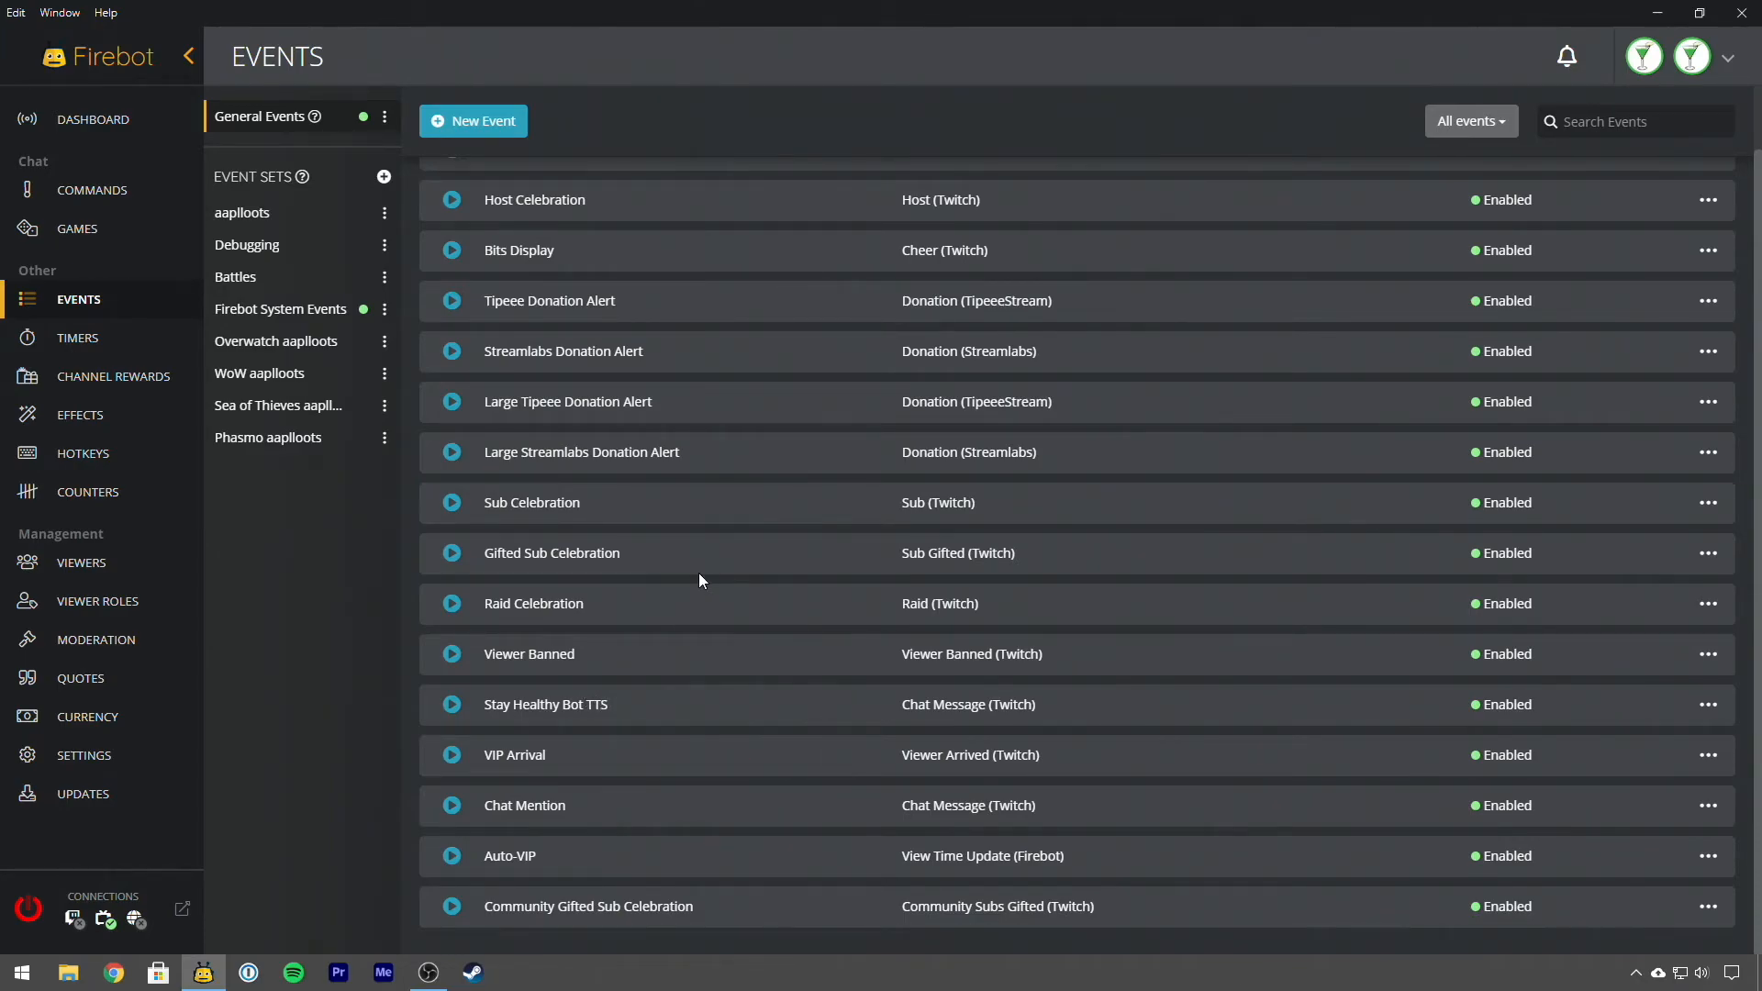